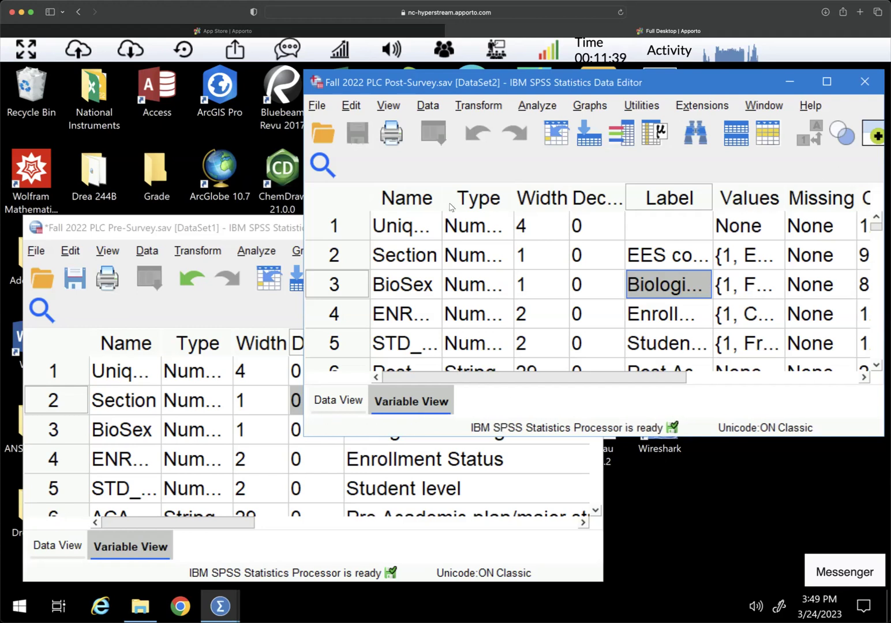
Widen the Name column in both the Post-Survey and Pre-Survey Variable Views to show full variable names
{"action": "left_click_drag", "start_coordinate": [436, 196], "coordinate": [525, 197]}
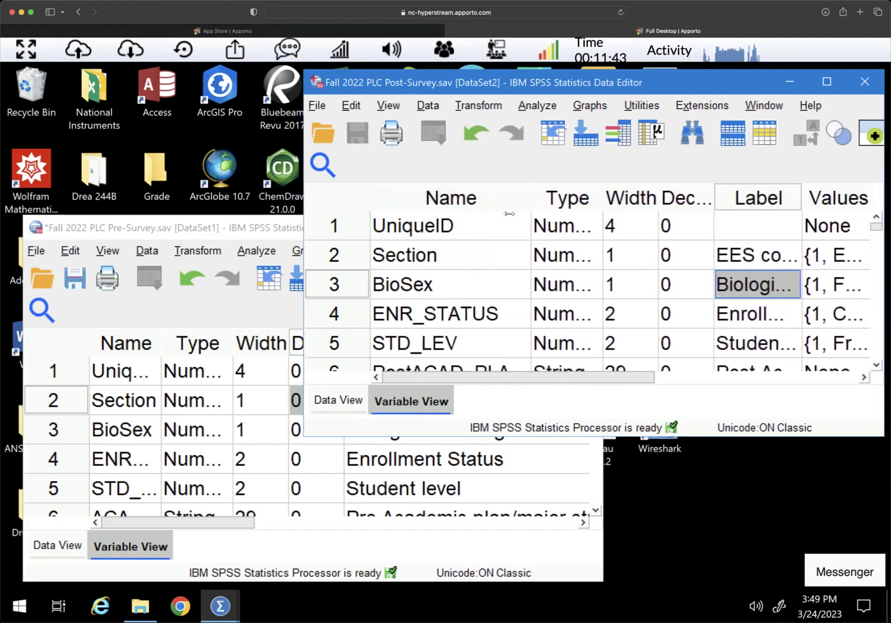
{"action": "left_click", "coordinate": [158, 345]}
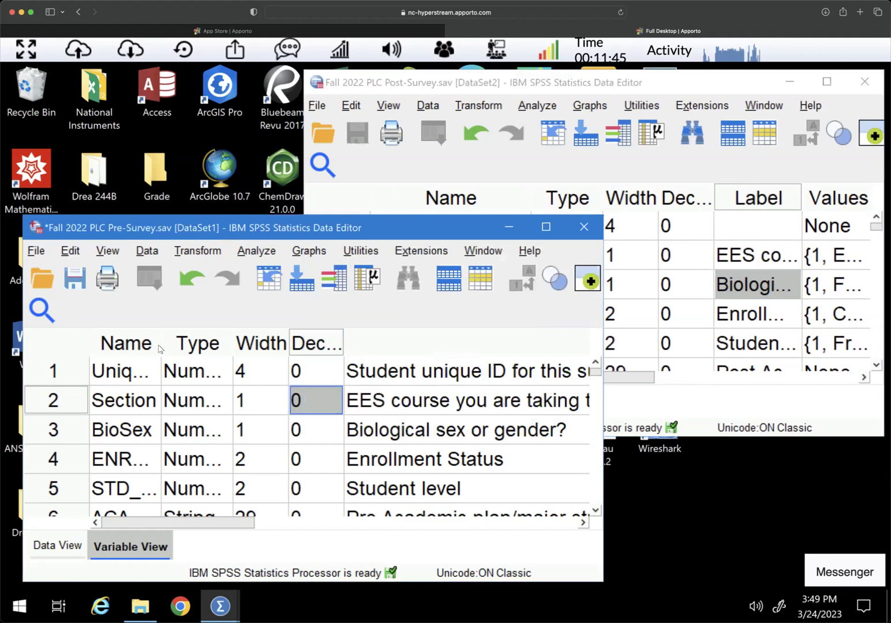
{"action": "left_click_drag", "start_coordinate": [158, 344], "coordinate": [238, 347]}
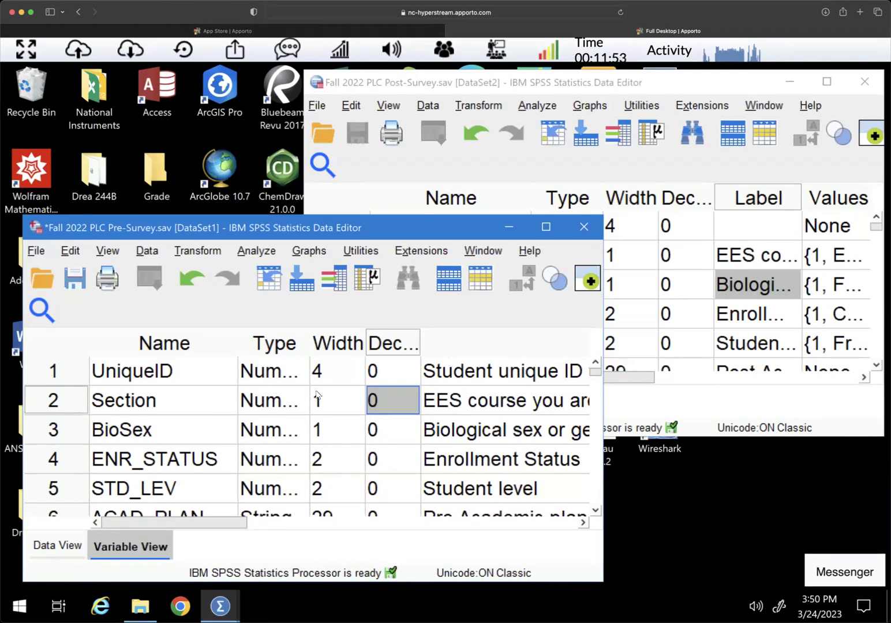
{"action": "left_click", "coordinate": [80, 377]}
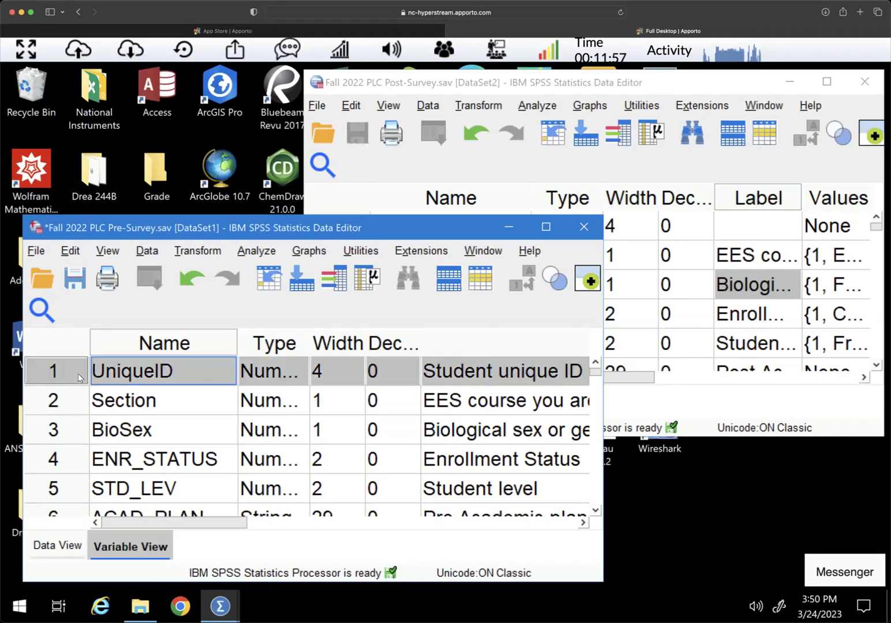
{"action": "left_click", "coordinate": [178, 372]}
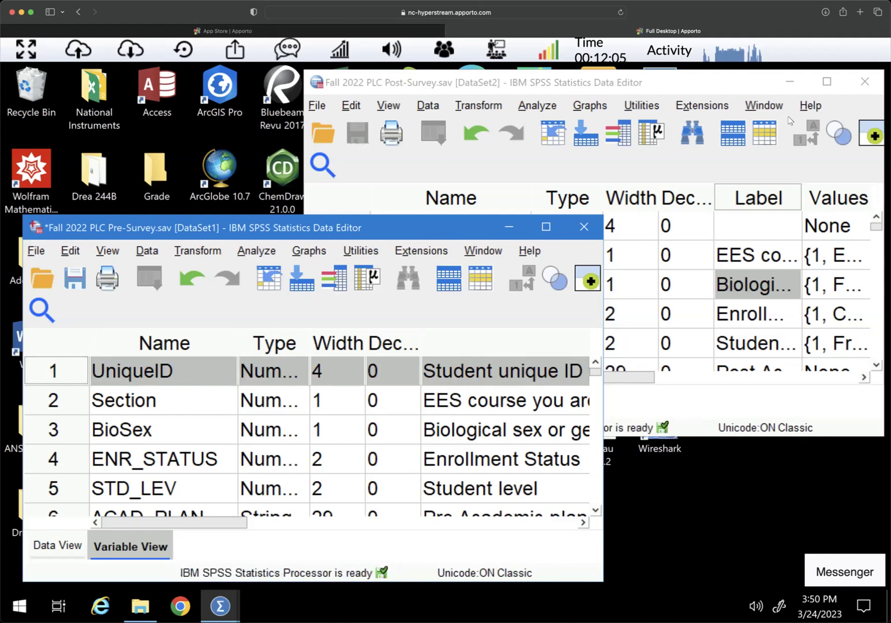
{"action": "left_click", "coordinate": [689, 90]}
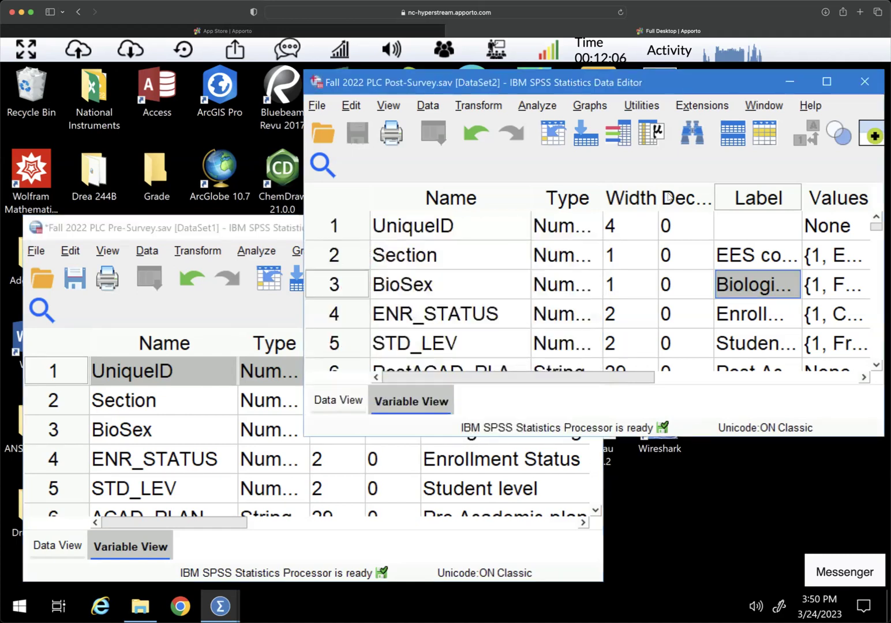
{"action": "double_click", "coordinate": [172, 401]}
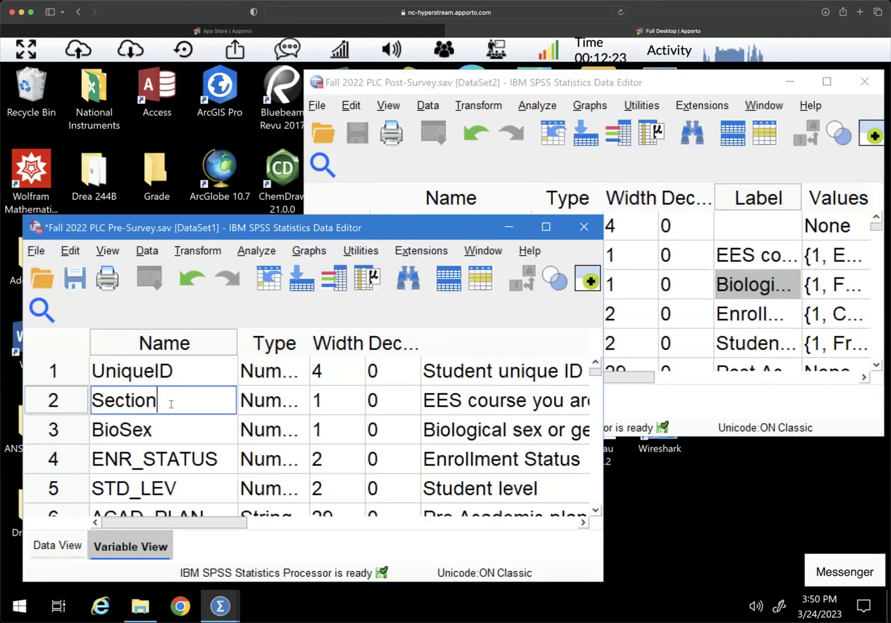
{"action": "double_click", "coordinate": [166, 436]}
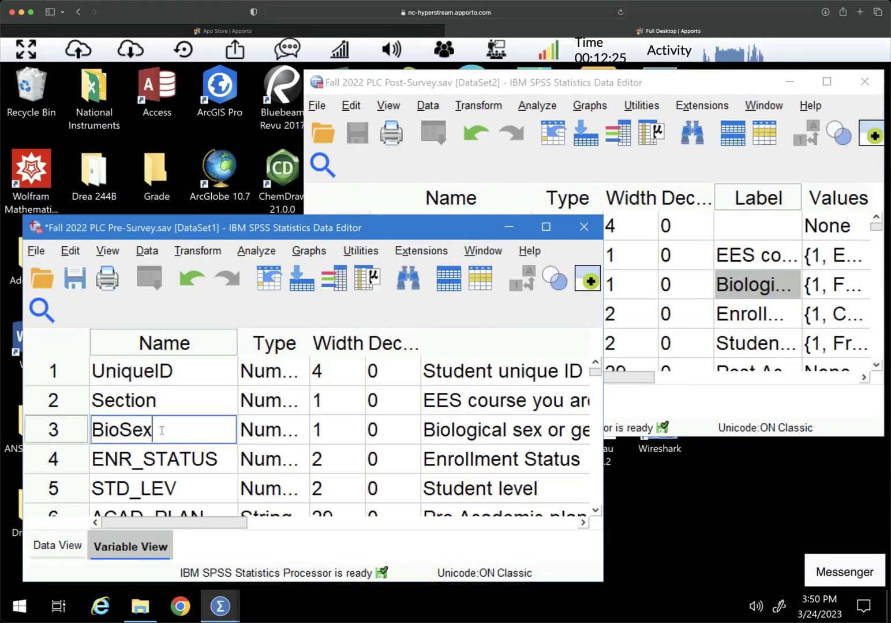
{"action": "double_click", "coordinate": [153, 460]}
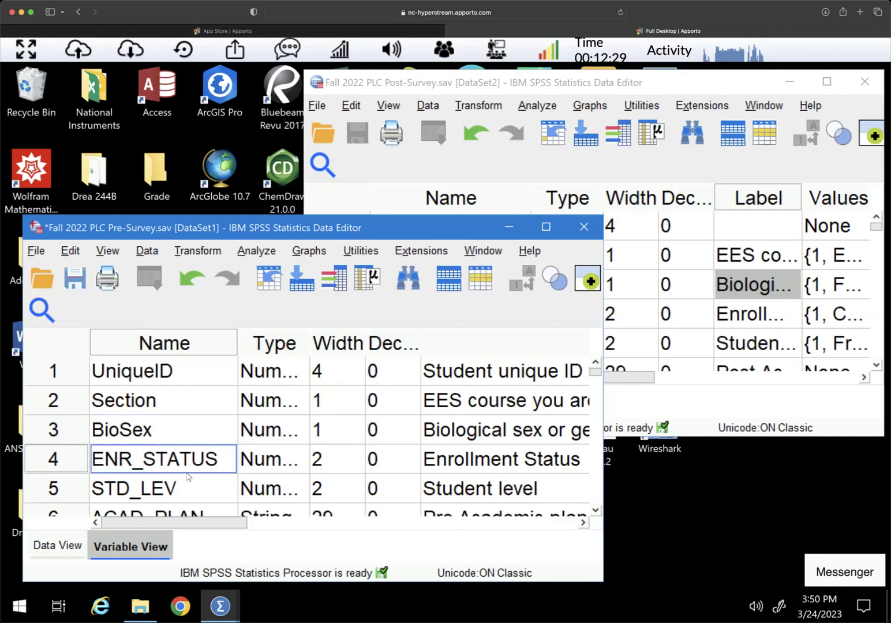
{"action": "double_click", "coordinate": [183, 491]}
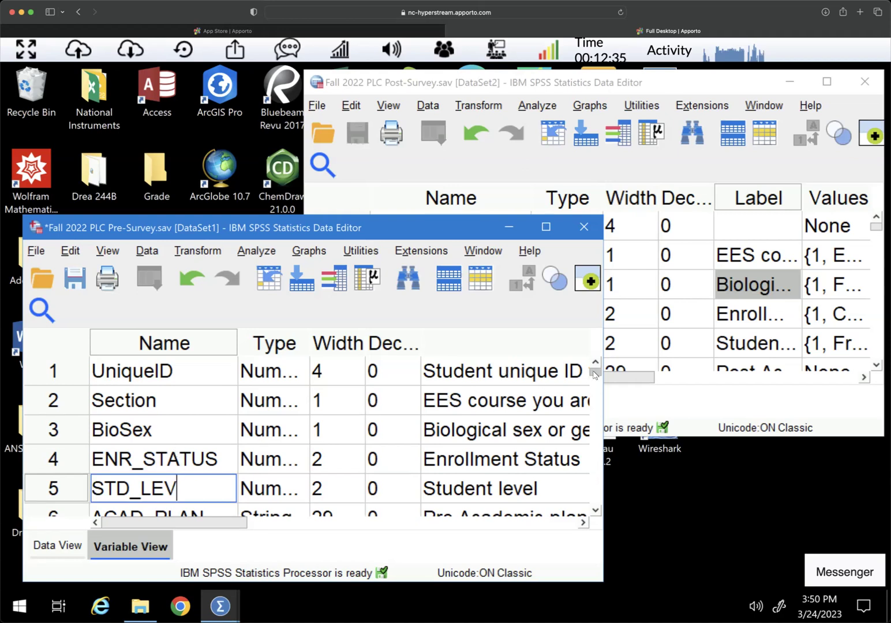
{"action": "scroll", "coordinate": [594, 376], "scroll_direction": "down", "scroll_amount": 3}
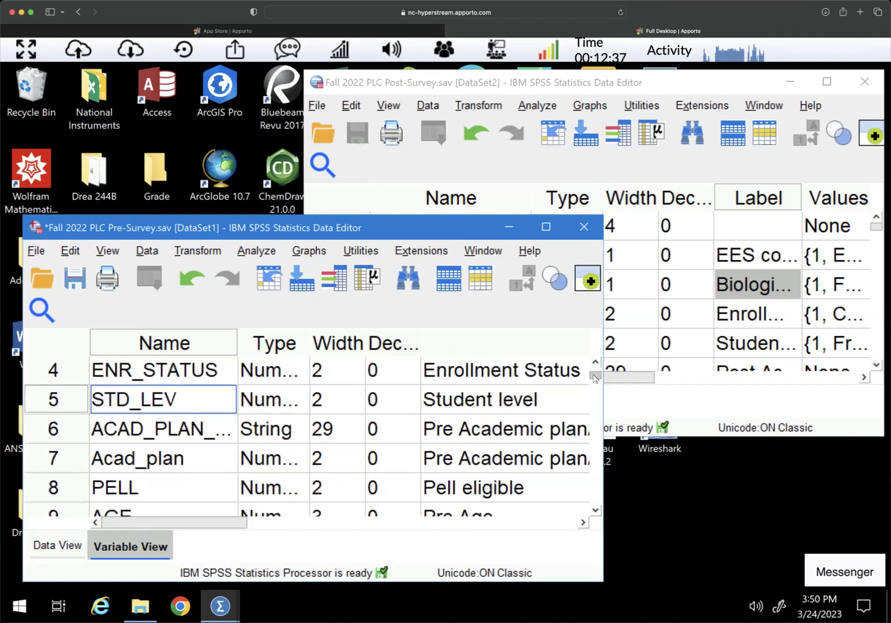
{"action": "scroll", "coordinate": [594, 378], "scroll_direction": "down", "scroll_amount": 1}
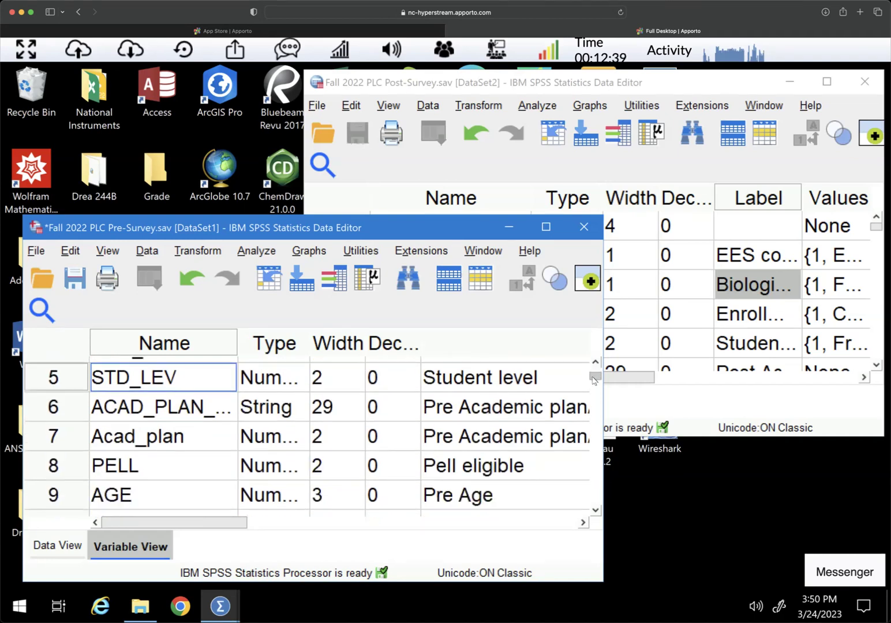
{"action": "scroll", "coordinate": [594, 378], "scroll_direction": "down", "scroll_amount": 1}
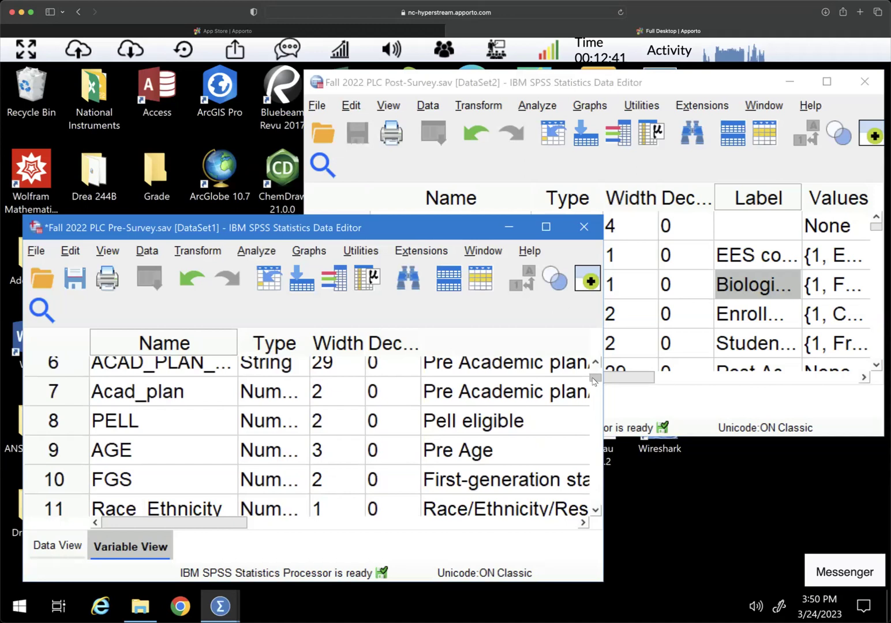
{"action": "scroll", "coordinate": [594, 378], "scroll_direction": "up", "scroll_amount": 1}
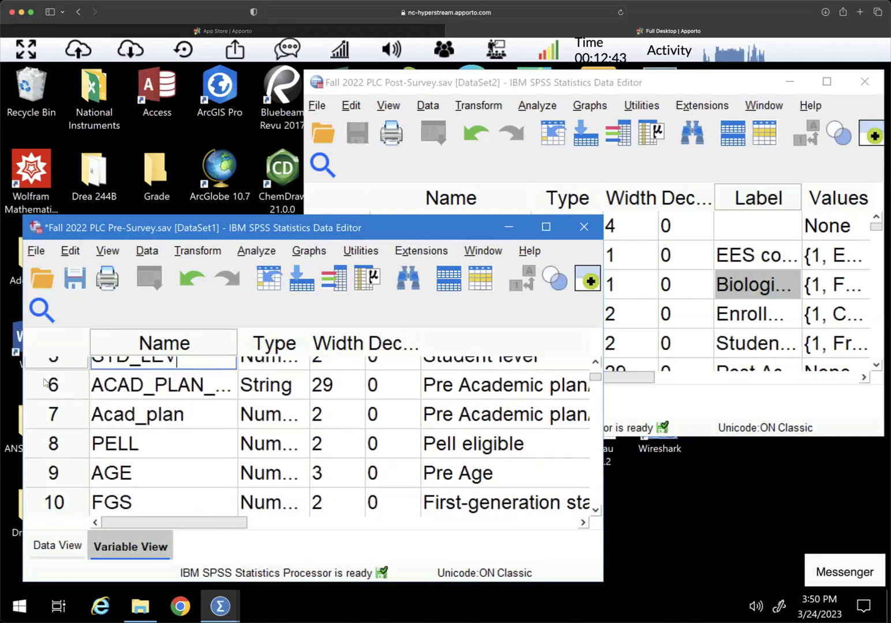
Bring the Post-Survey data editor forward, check its two post academic plan variables, and return to UniqueID
{"action": "left_click", "coordinate": [675, 82]}
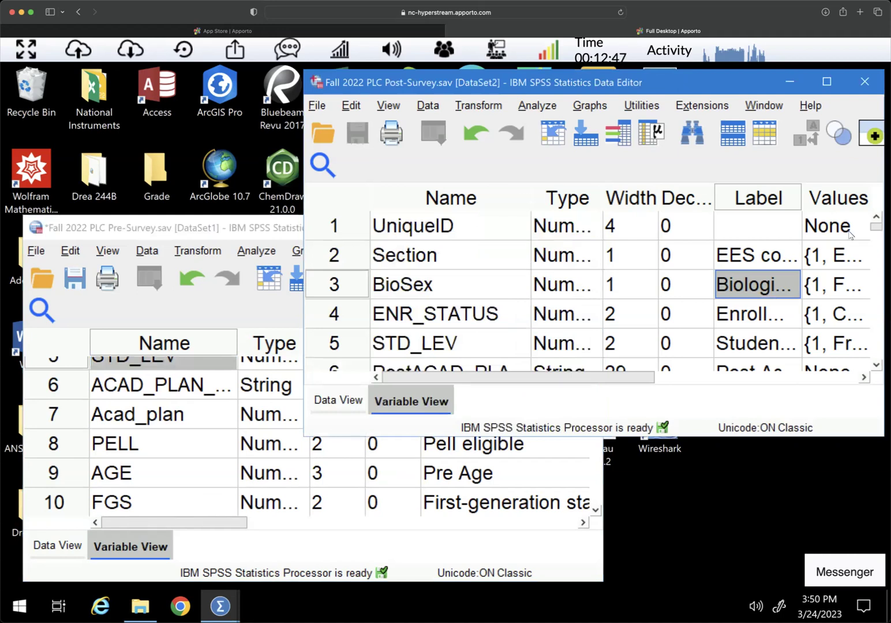
{"action": "scroll", "coordinate": [872, 228], "scroll_direction": "down", "scroll_amount": 2}
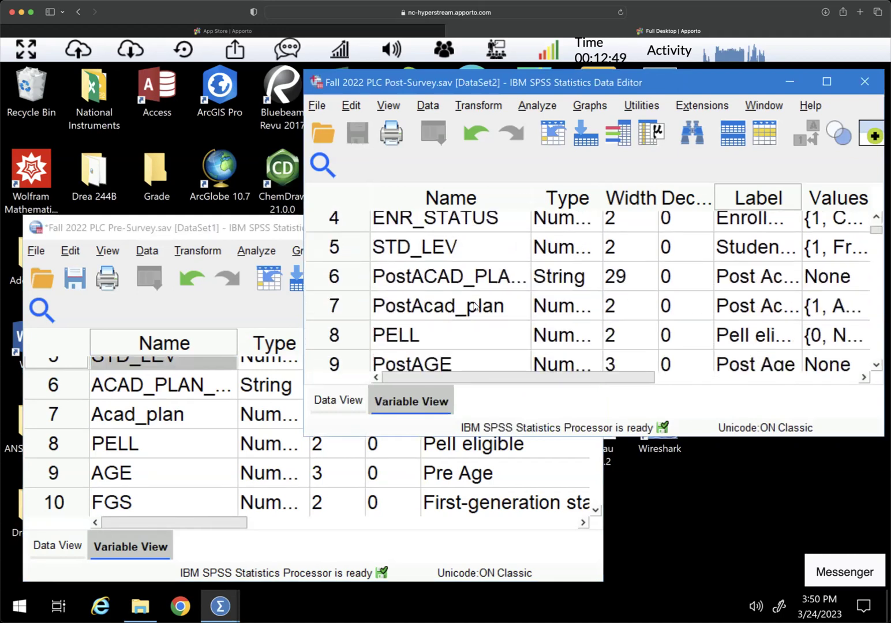
{"action": "left_click", "coordinate": [347, 295], "text": "shift"}
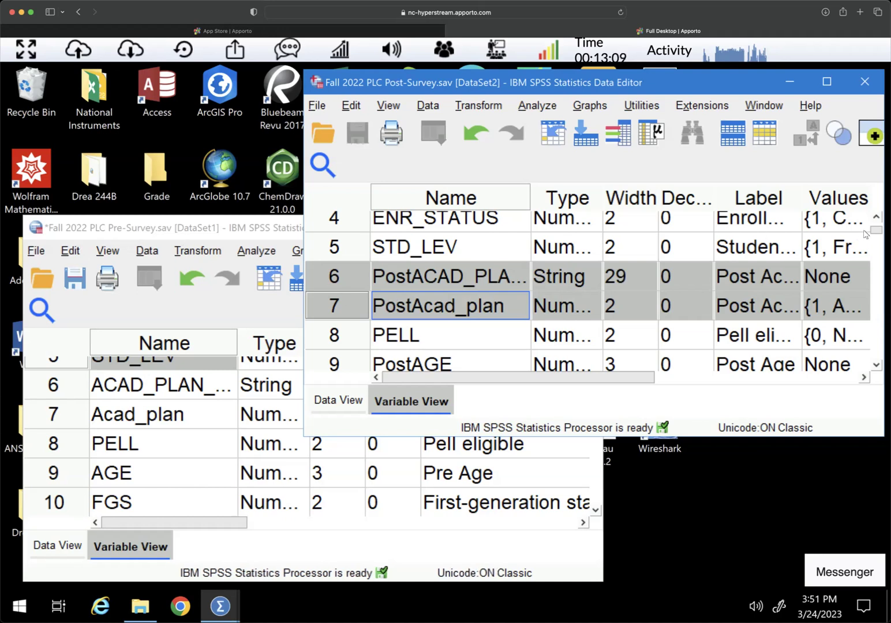
{"action": "scroll", "coordinate": [874, 235], "scroll_direction": "up", "scroll_amount": 3}
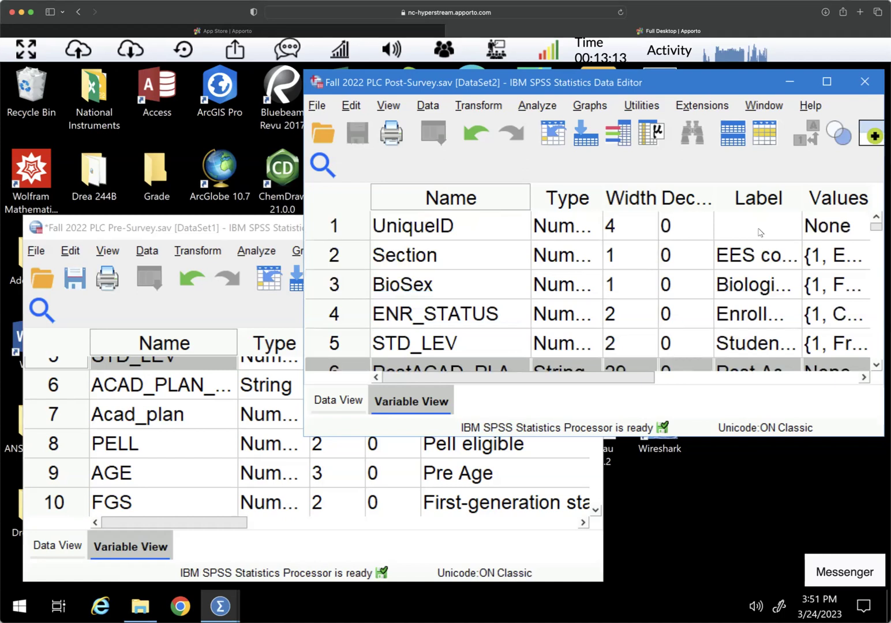
Copy the Pre-Survey UniqueID label 'Student unique ID for this survey' into the Post-Survey UniqueID label
{"action": "left_click", "coordinate": [337, 226]}
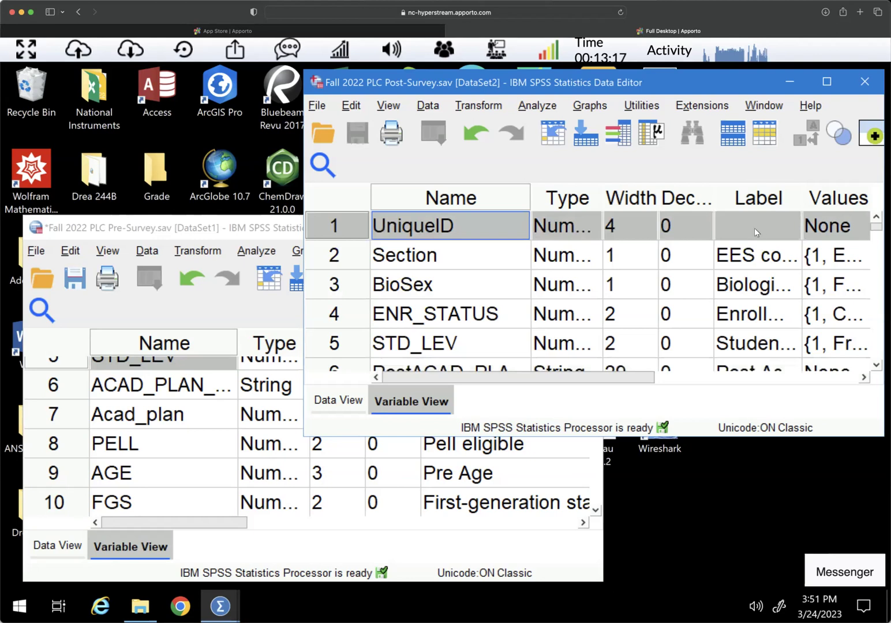
{"action": "double_click", "coordinate": [754, 229]}
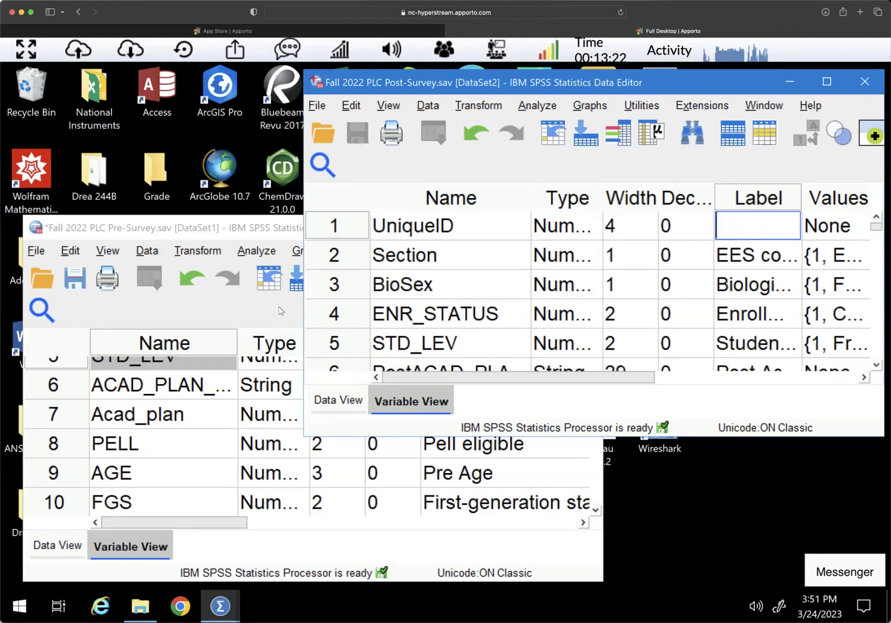
{"action": "left_click", "coordinate": [263, 393]}
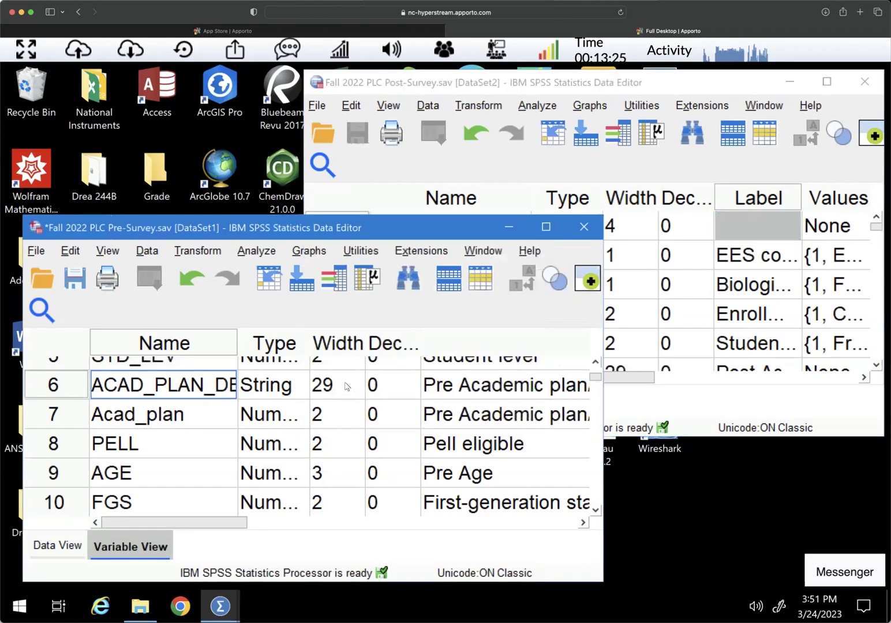
{"action": "scroll", "coordinate": [346, 386], "scroll_direction": "up", "scroll_amount": 2}
{"action": "left_click", "coordinate": [452, 380]}
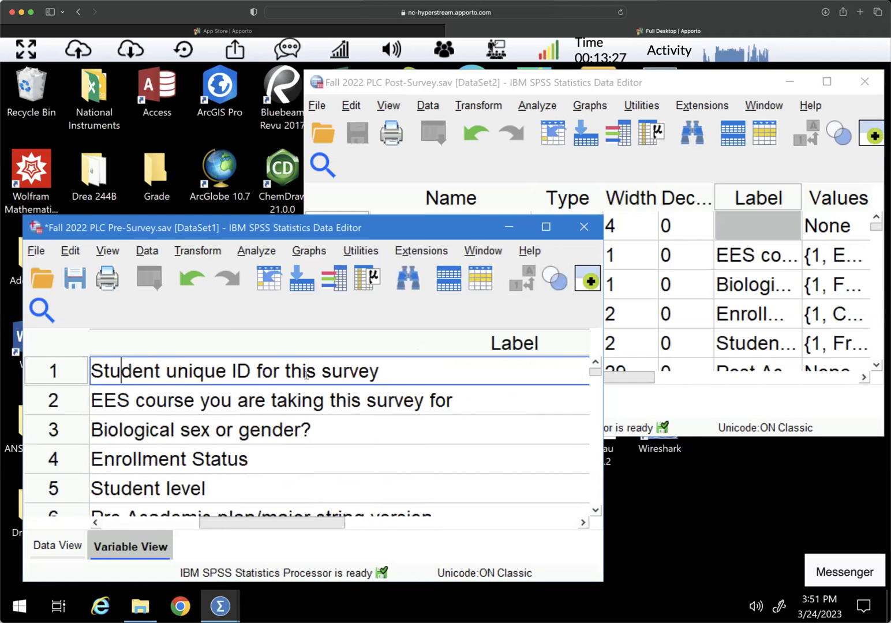
{"action": "left_click_drag", "start_coordinate": [379, 371], "coordinate": [77, 369]}
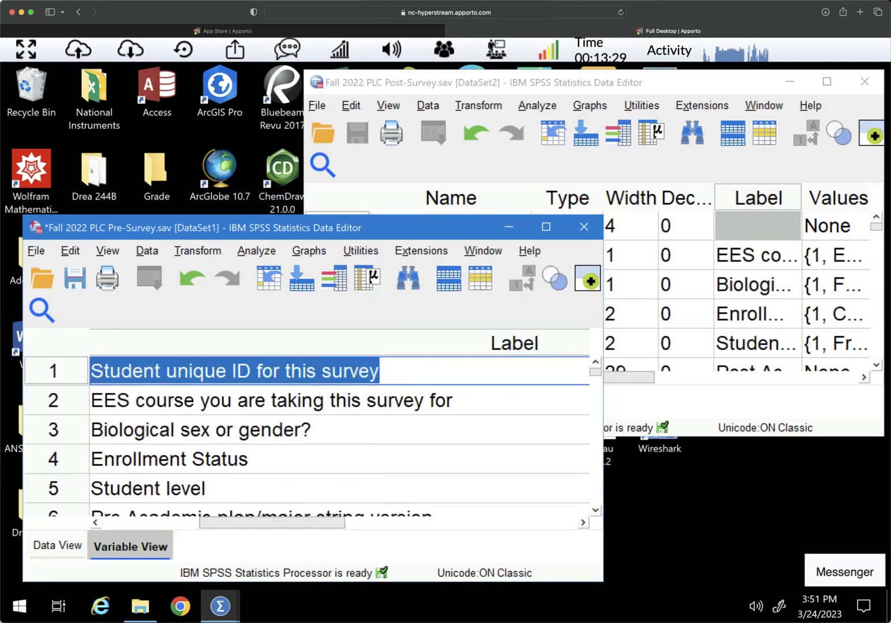
{"action": "right_click", "coordinate": [140, 376]}
{"action": "left_click", "coordinate": [141, 452]}
{"action": "double_click", "coordinate": [726, 227]}
{"action": "right_click", "coordinate": [726, 226]}
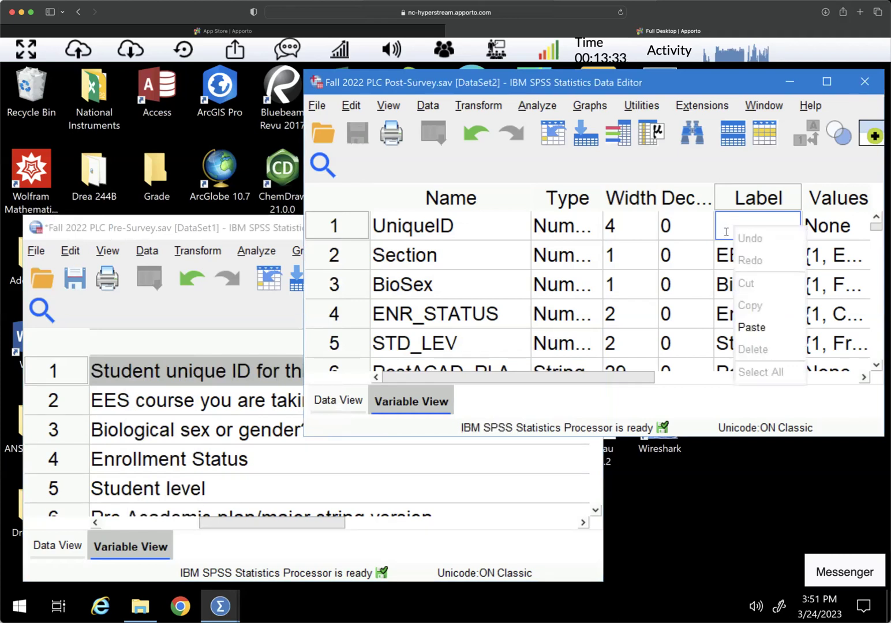
{"action": "left_click", "coordinate": [761, 327]}
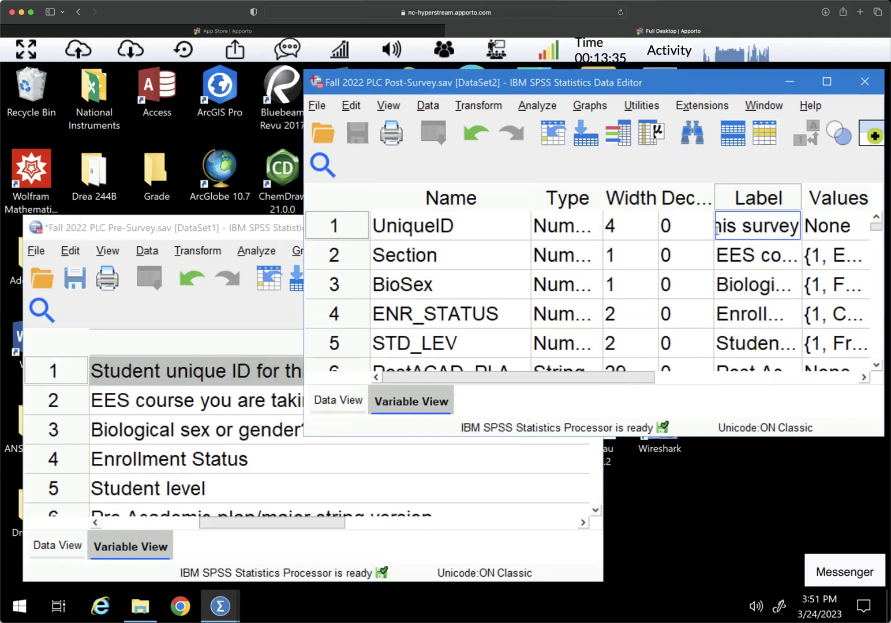
{"action": "double_click", "coordinate": [471, 231]}
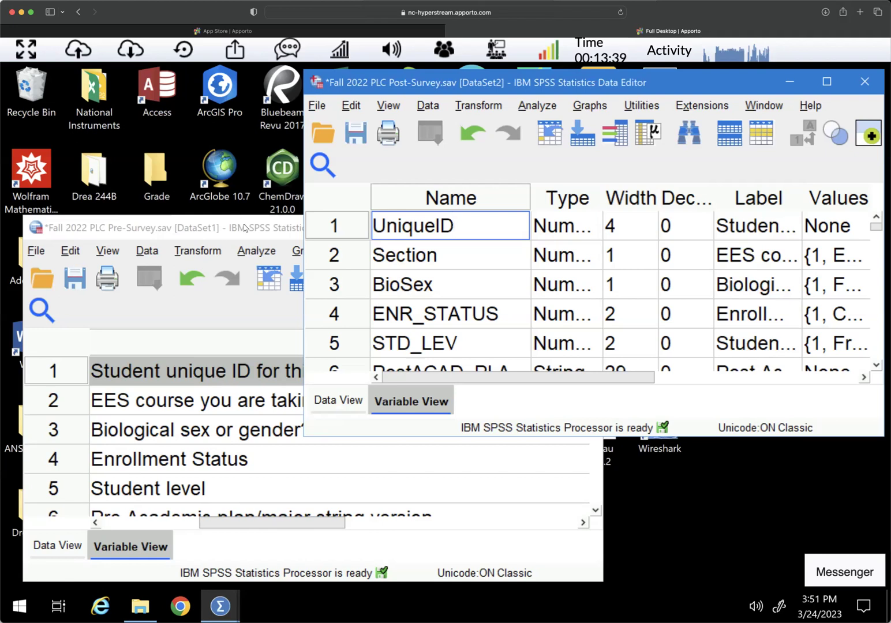
Check that the Post-Survey UniqueID type is Numeric, width 4, leaving it unchanged
{"action": "left_click", "coordinate": [237, 309]}
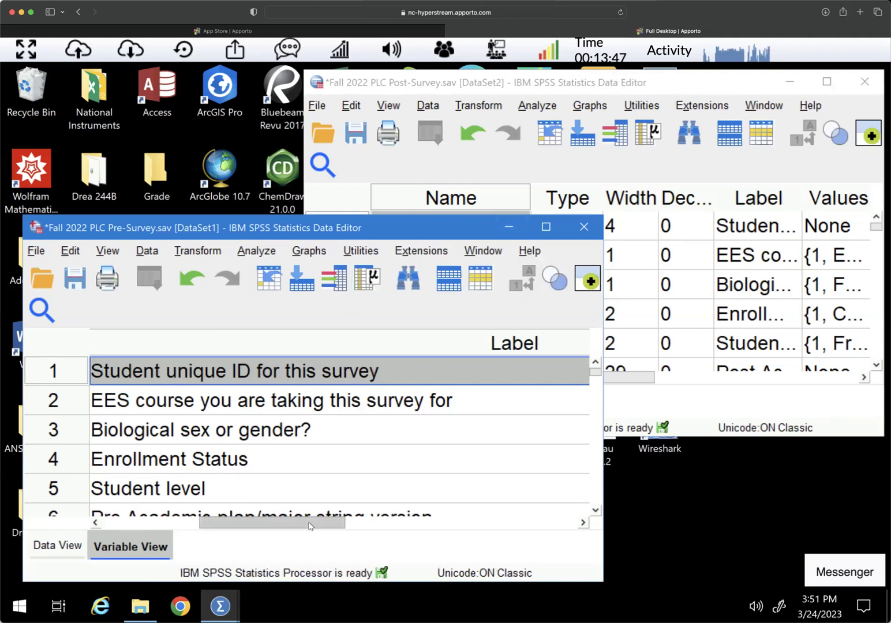
{"action": "left_click_drag", "start_coordinate": [267, 524], "coordinate": [166, 524]}
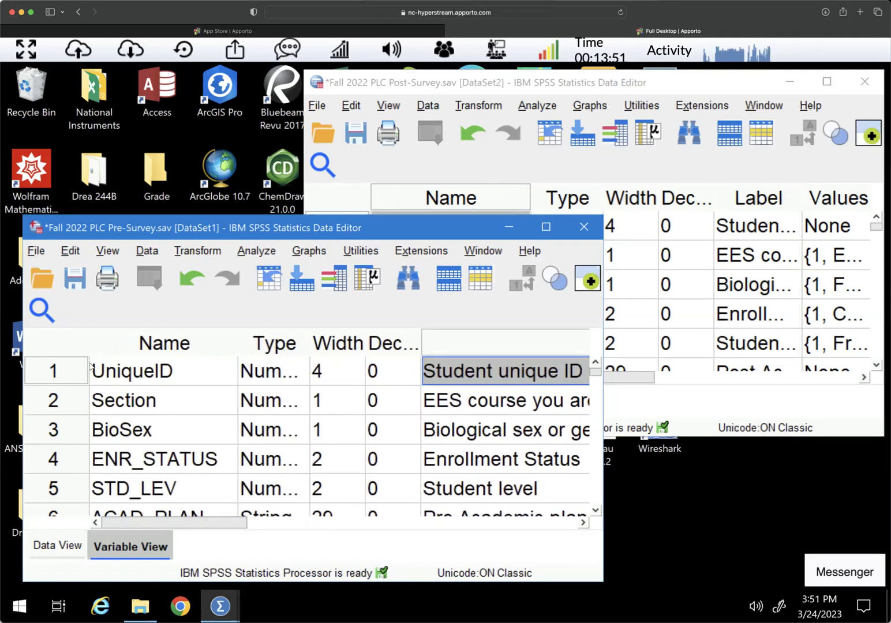
{"action": "left_click", "coordinate": [544, 173]}
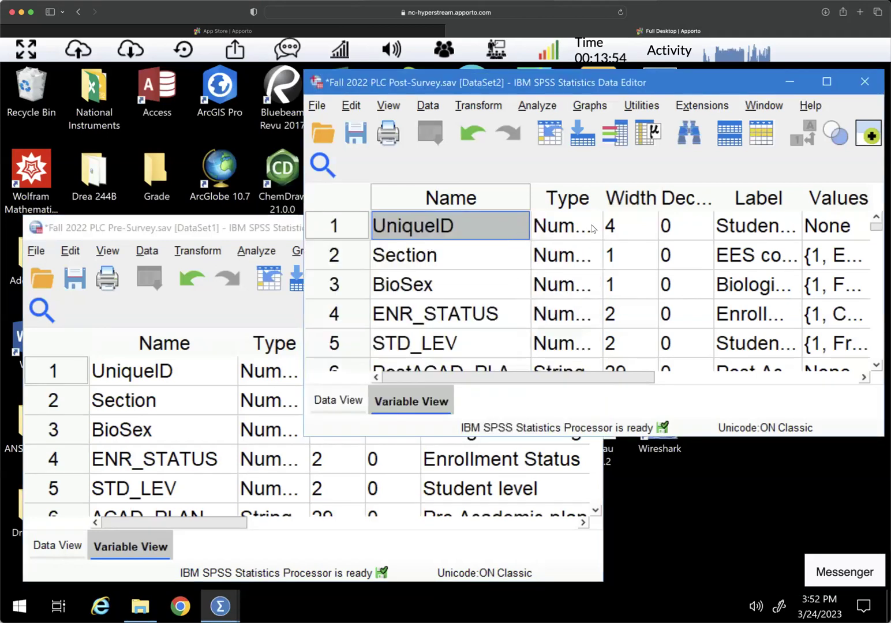
{"action": "double_click", "coordinate": [584, 228]}
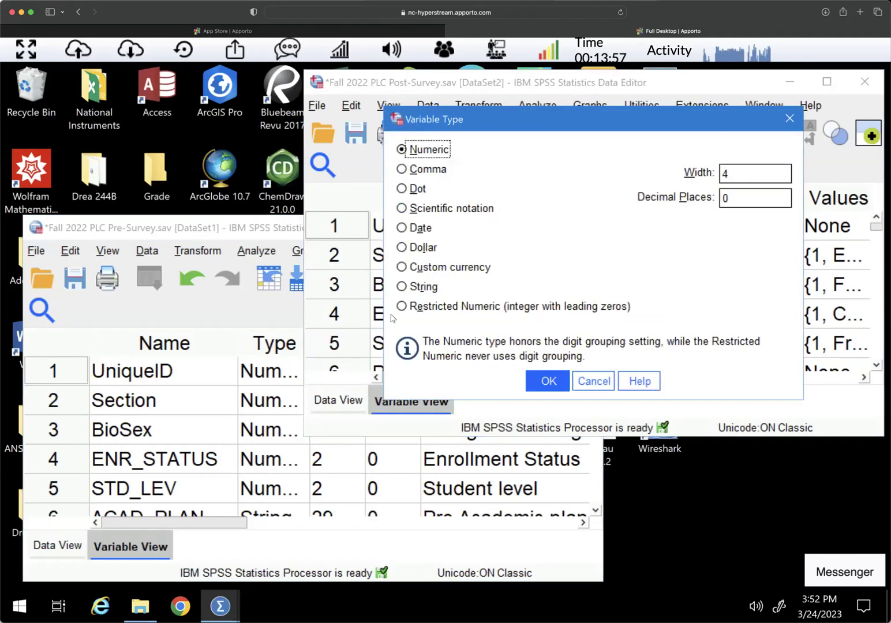
{"action": "left_click", "coordinate": [593, 382]}
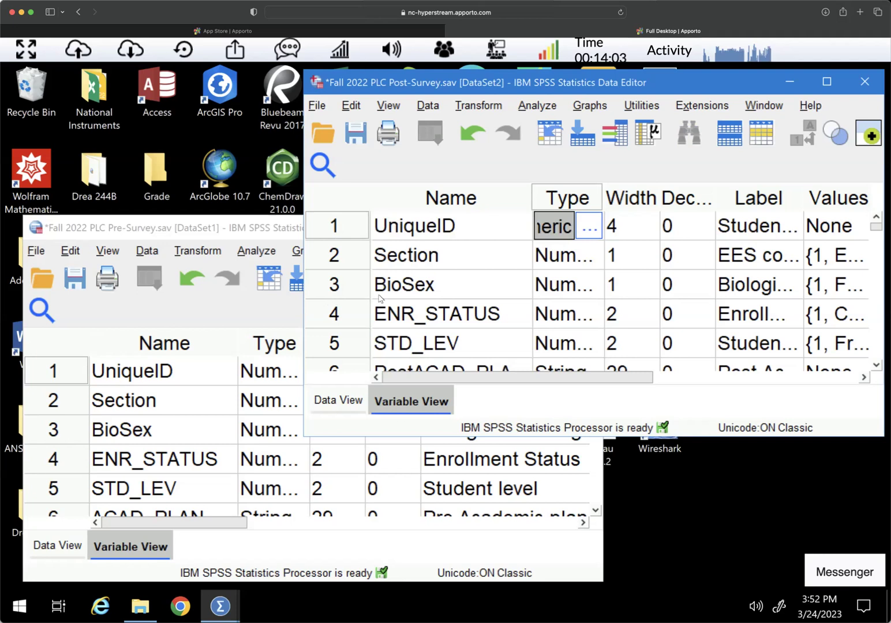
Look over the Data menu's Merge Files options and bring the Pre-Survey window to the front
{"action": "left_click", "coordinate": [427, 108]}
{"action": "mouse_move", "coordinate": [492, 382]}
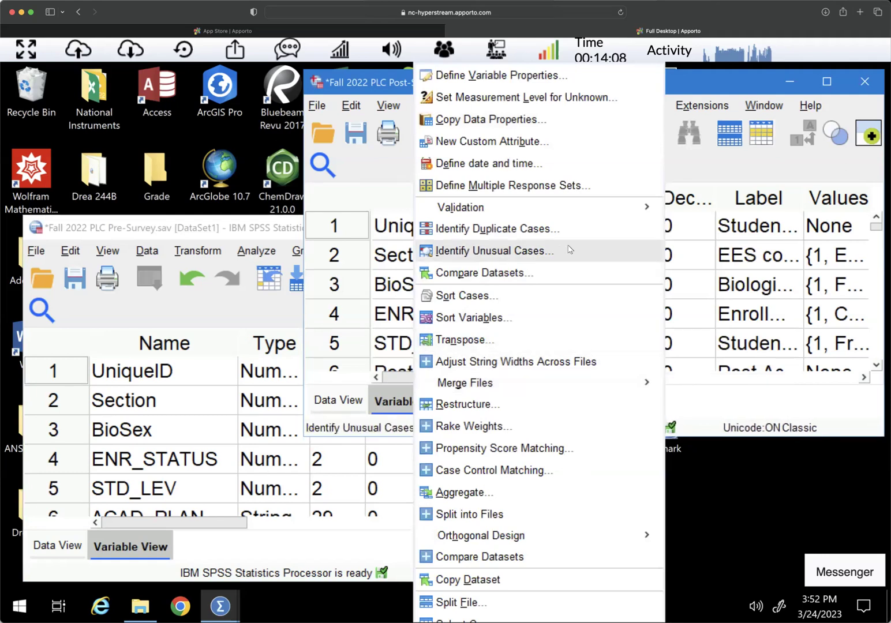
{"action": "mouse_move", "coordinate": [462, 207]}
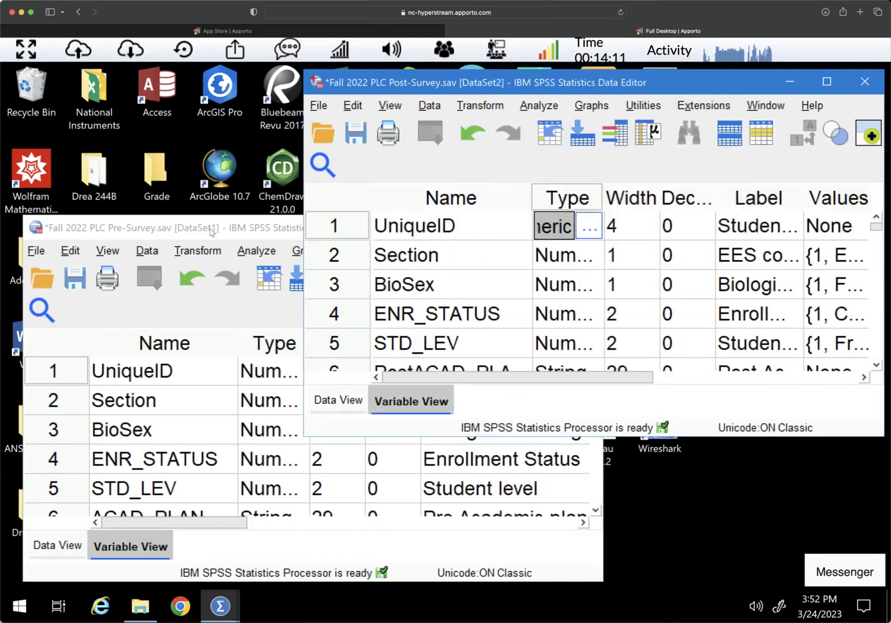
{"action": "left_click", "coordinate": [209, 230]}
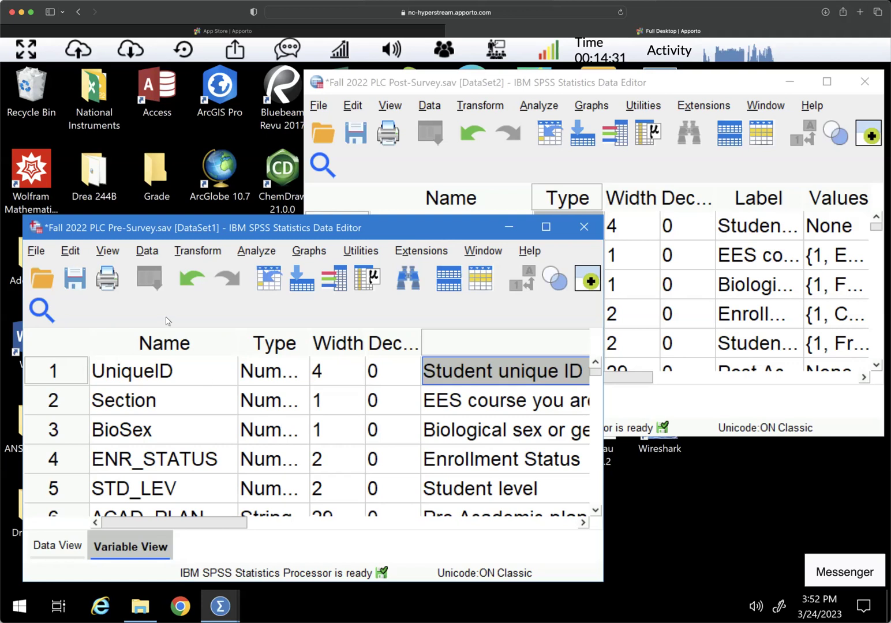
Start a Merge Files > Add Variables merge from the open Fall 2022 PLC Post-Survey.sav[DataSet2] dataset
{"action": "left_click", "coordinate": [149, 252]}
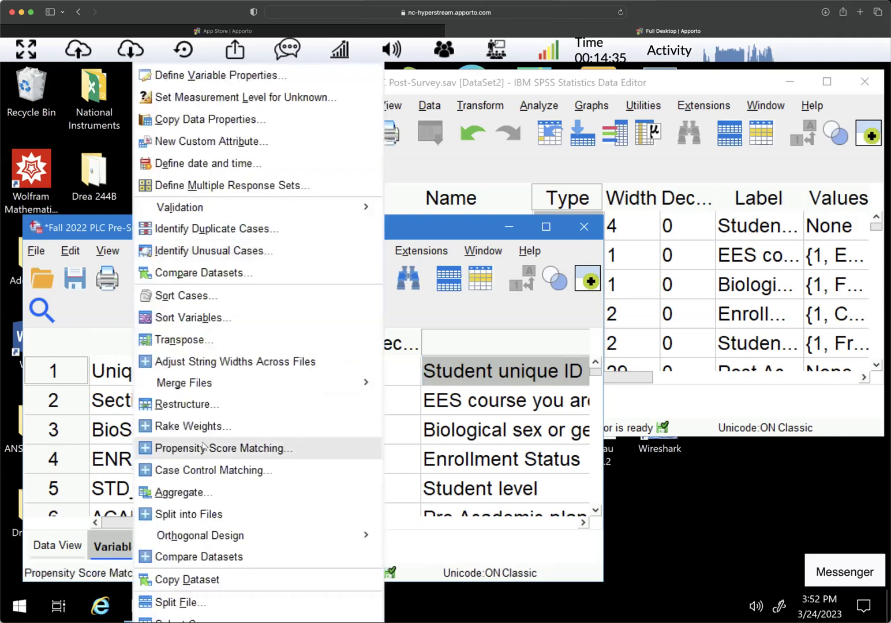
{"action": "mouse_move", "coordinate": [199, 386]}
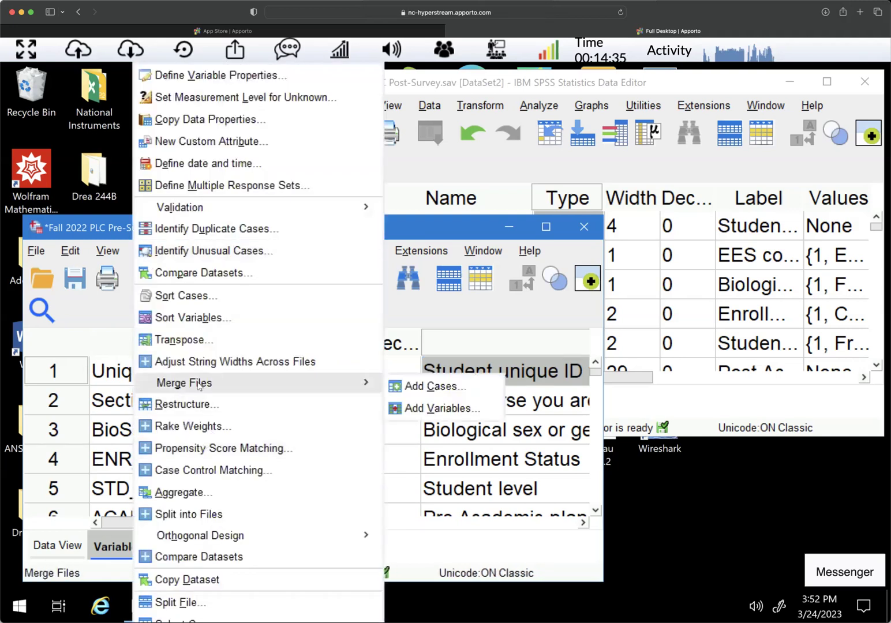
{"action": "left_click", "coordinate": [448, 413]}
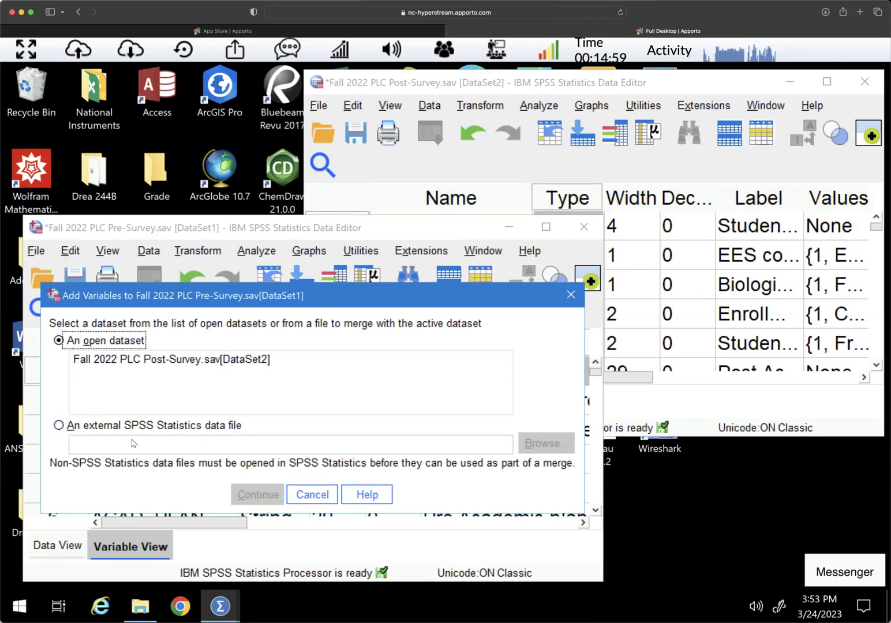
{"action": "left_click", "coordinate": [167, 364]}
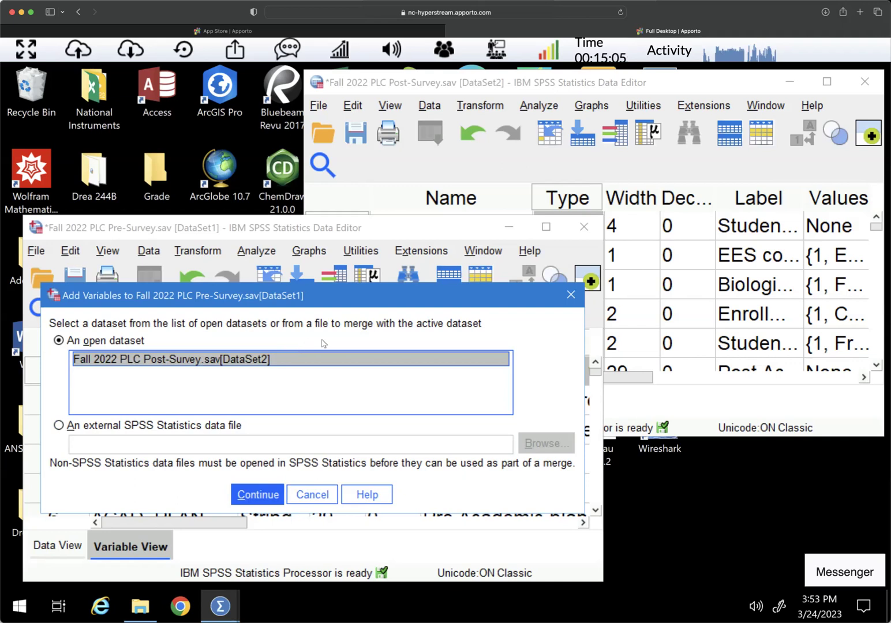
{"action": "left_click", "coordinate": [263, 494]}
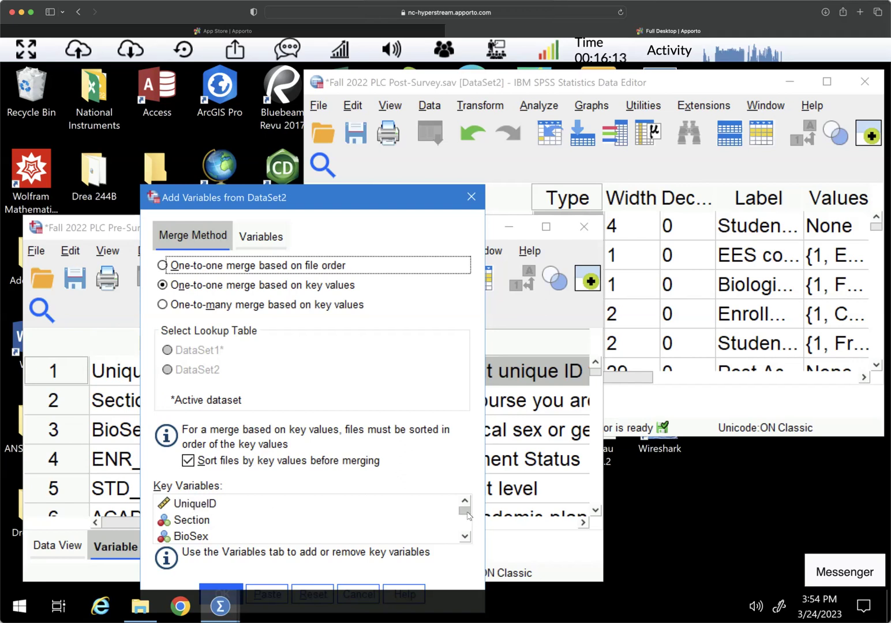
{"action": "left_click_drag", "start_coordinate": [467, 515], "coordinate": [467, 536]}
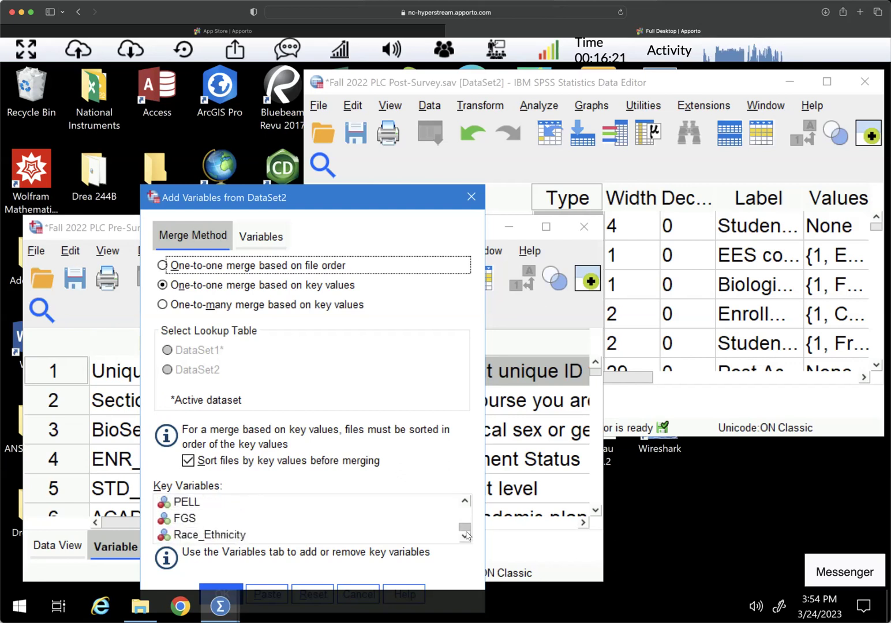
{"action": "left_click_drag", "start_coordinate": [467, 526], "coordinate": [467, 514]}
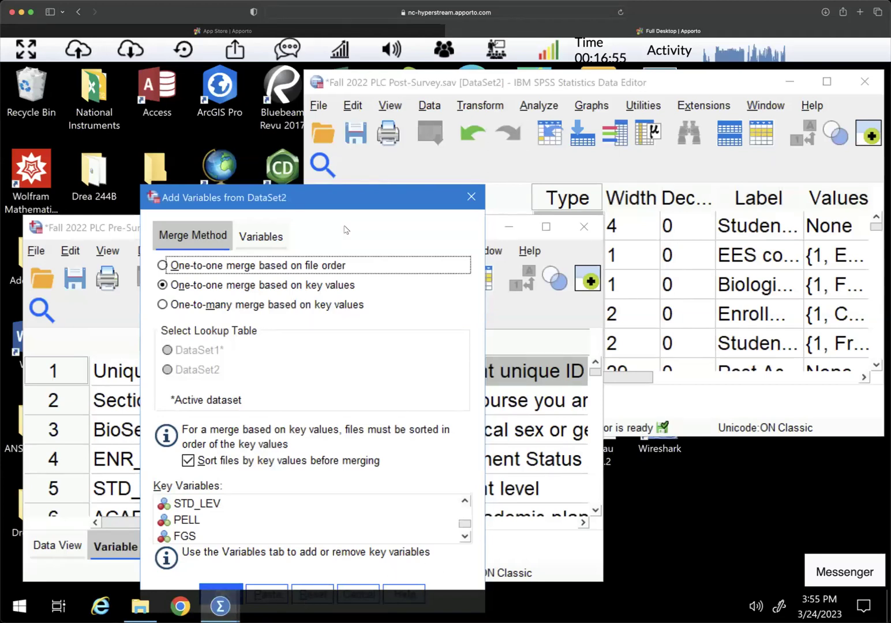
{"action": "left_click_drag", "start_coordinate": [347, 197], "coordinate": [349, 172]}
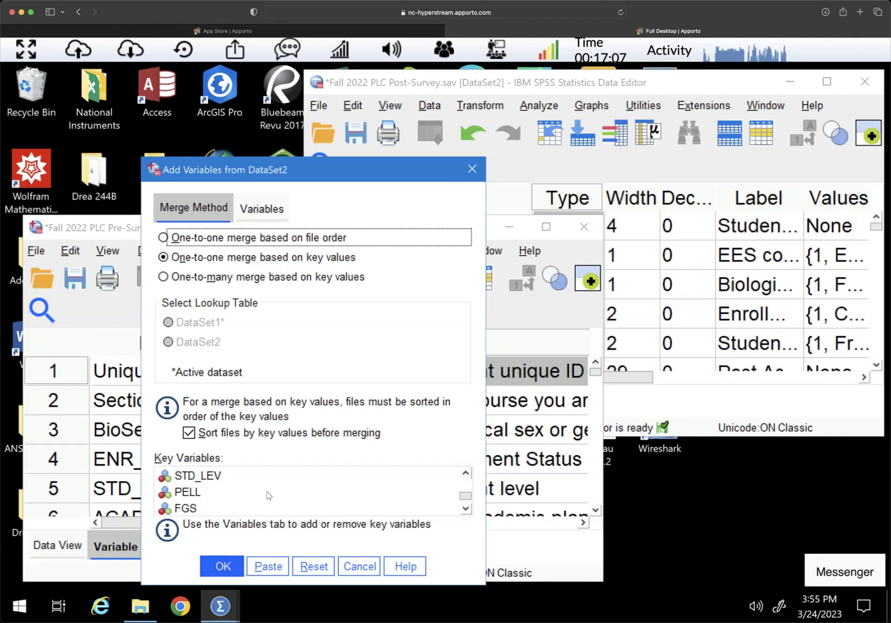
Run the key-variable merge and review the sort and MATCH FILES commands in the output log
{"action": "left_click", "coordinate": [221, 565]}
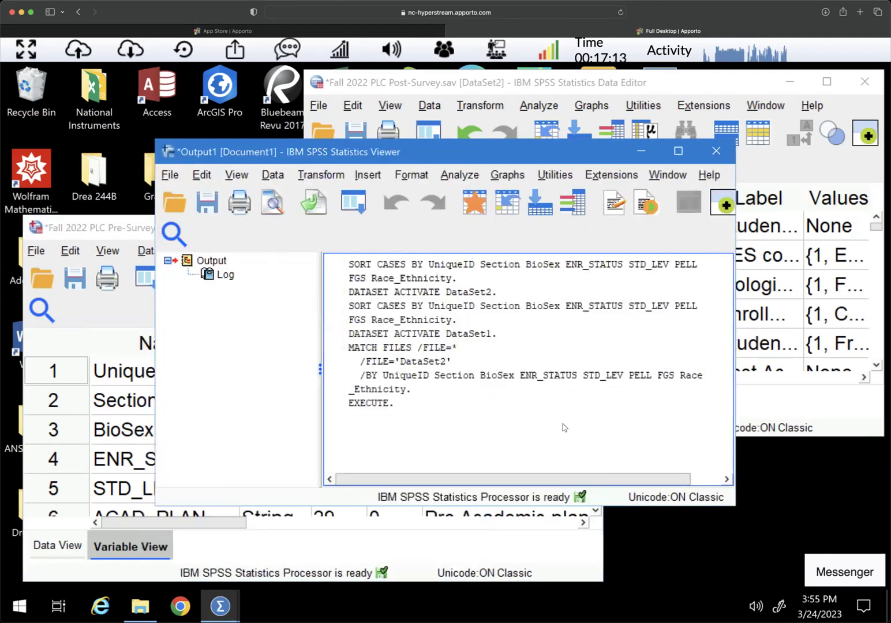
{"action": "left_click", "coordinate": [422, 383]}
{"action": "left_click", "coordinate": [384, 378]}
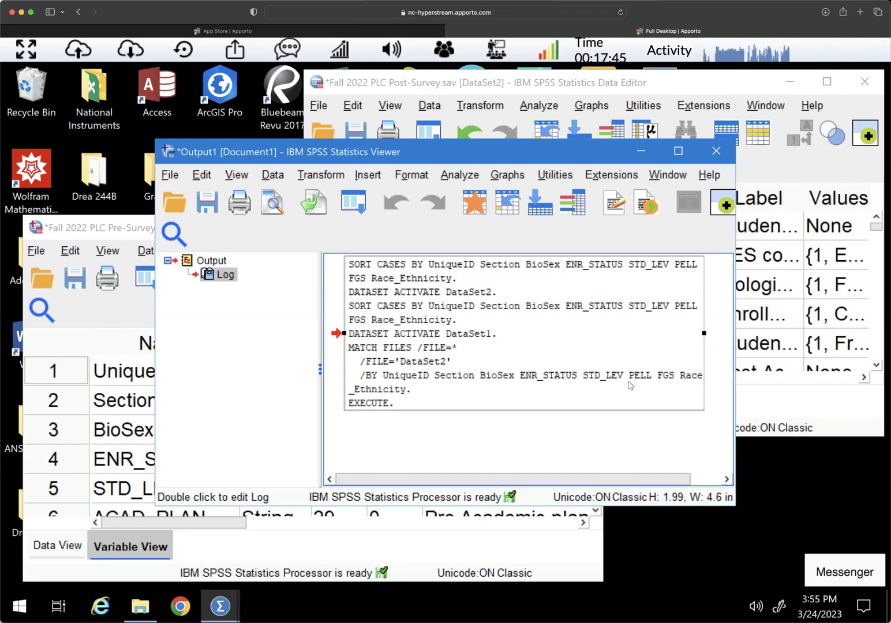
{"action": "left_click", "coordinate": [691, 91]}
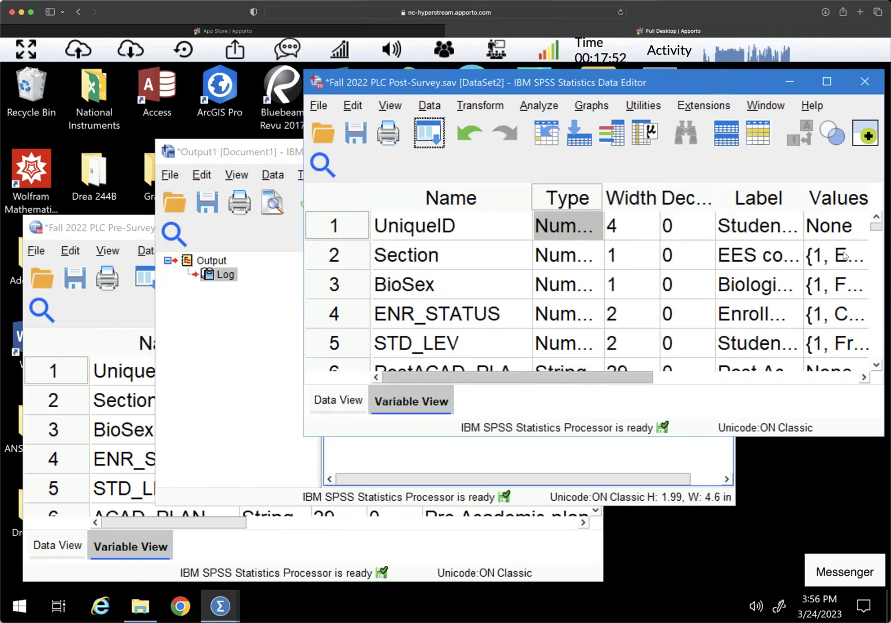
Close the Post-Survey window, saving its changes to Fall 2022 PLC Post-Survey.sav
{"action": "left_click_drag", "start_coordinate": [875, 228], "coordinate": [852, 225]}
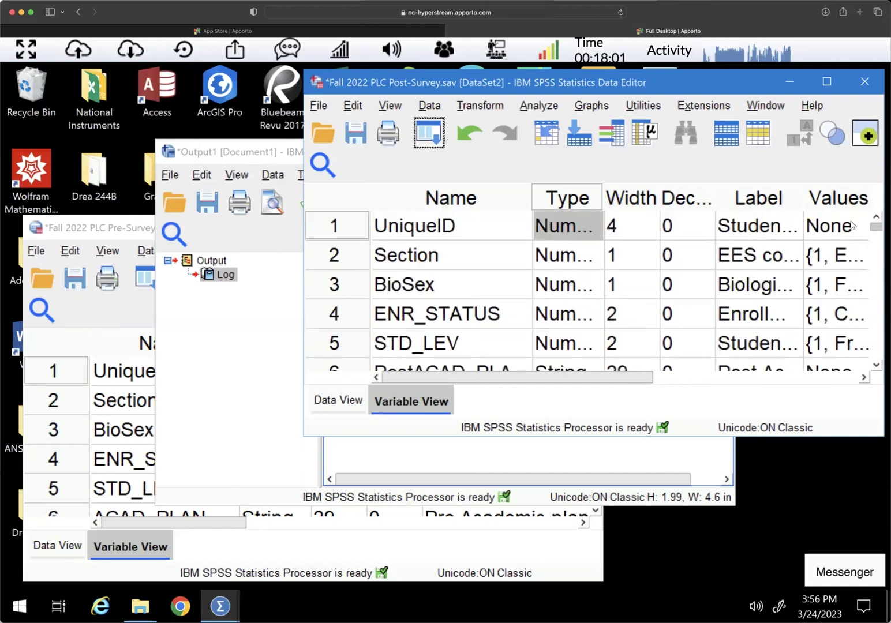
{"action": "left_click", "coordinate": [864, 81]}
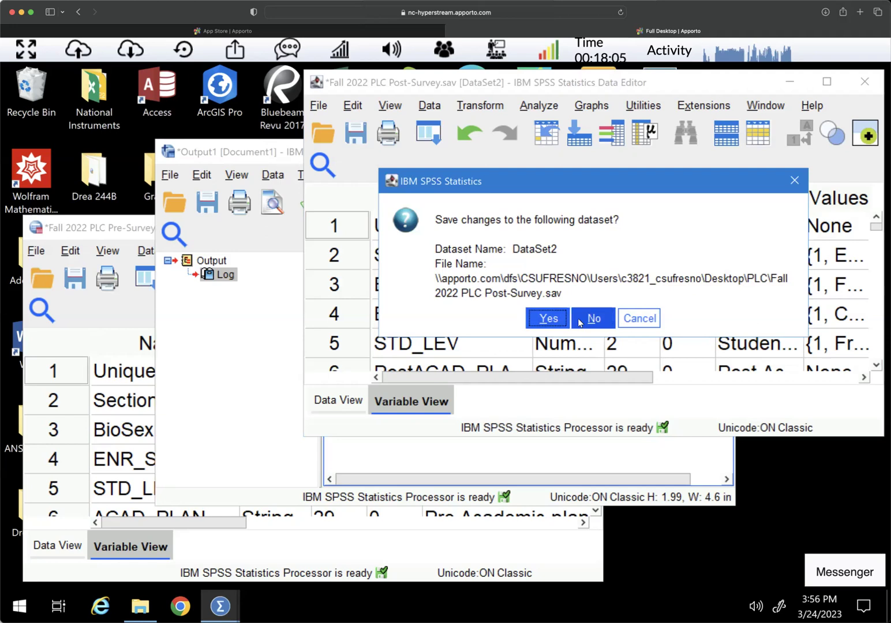
{"action": "left_click", "coordinate": [549, 323]}
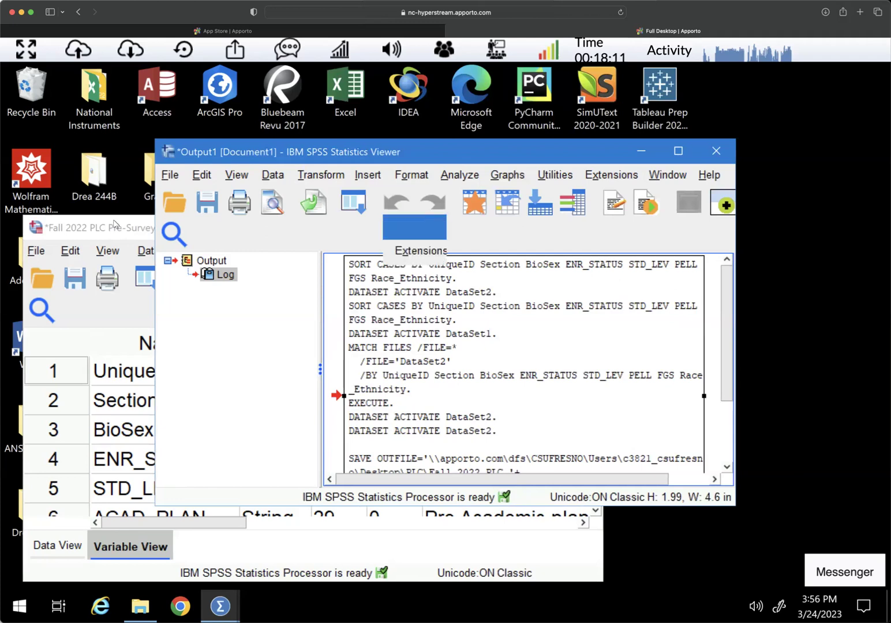
Reposition and enlarge the Pre-Survey window, then scroll down to the appended Post variables like PostAGE
{"action": "left_click", "coordinate": [113, 224]}
{"action": "left_click_drag", "start_coordinate": [412, 234], "coordinate": [421, 139]}
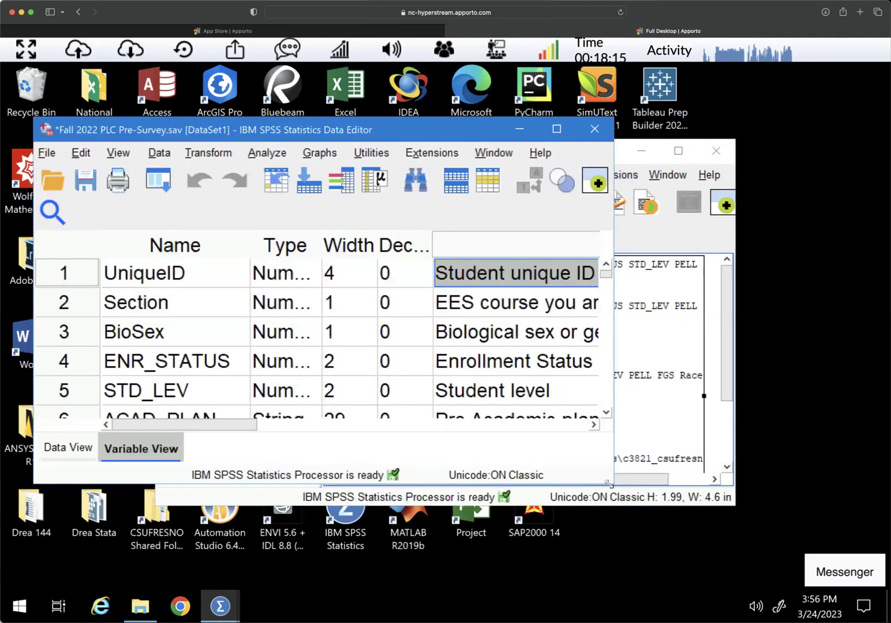
{"action": "left_click_drag", "start_coordinate": [608, 482], "coordinate": [684, 553]}
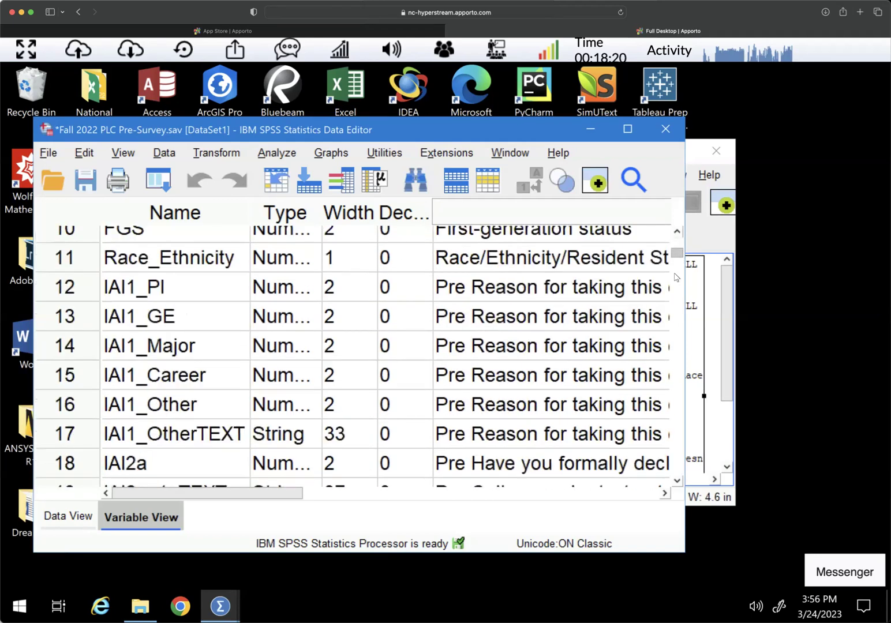
{"action": "scroll", "coordinate": [676, 277], "scroll_direction": "down", "scroll_amount": 15}
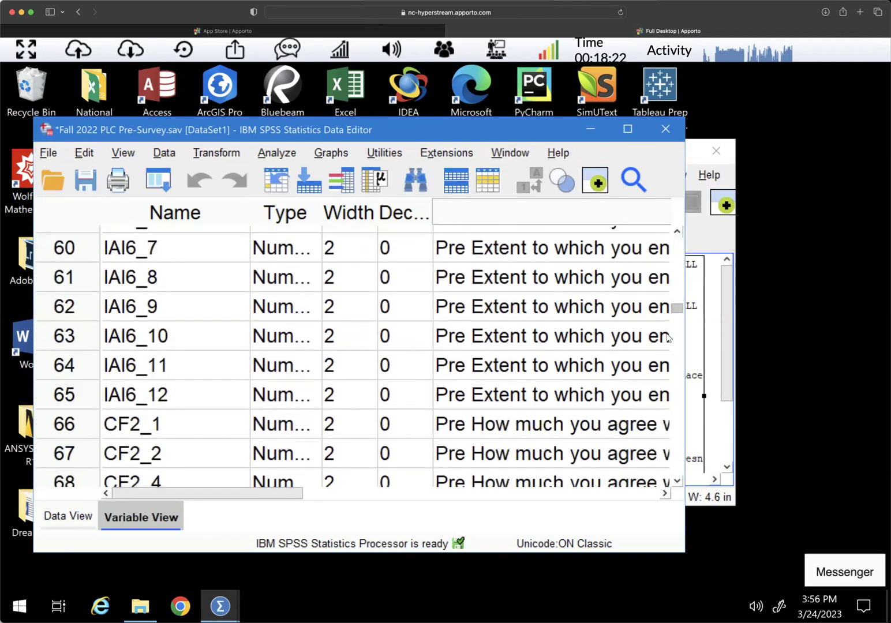
{"action": "scroll", "coordinate": [667, 338], "scroll_direction": "down", "scroll_amount": 8}
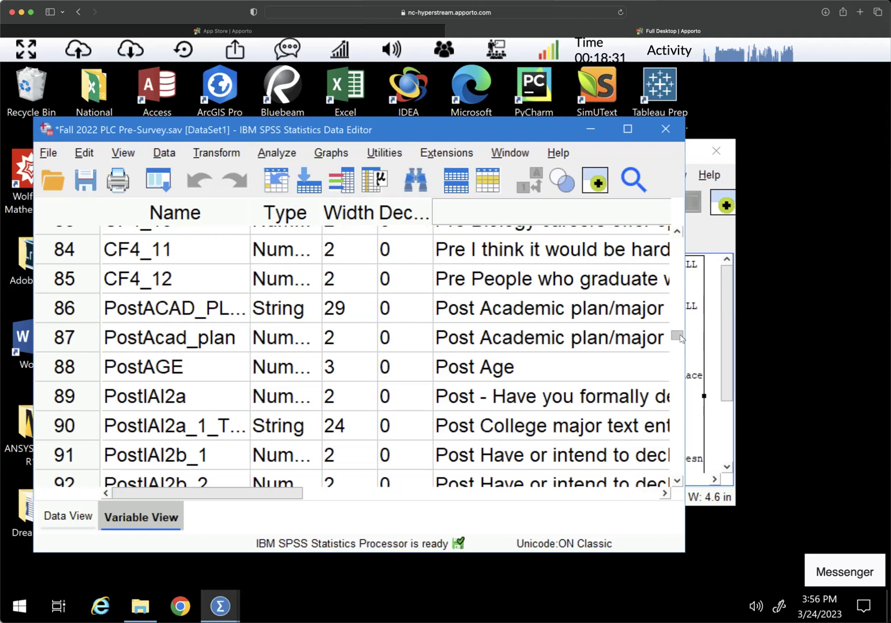
{"action": "left_click_drag", "start_coordinate": [679, 338], "coordinate": [681, 236]}
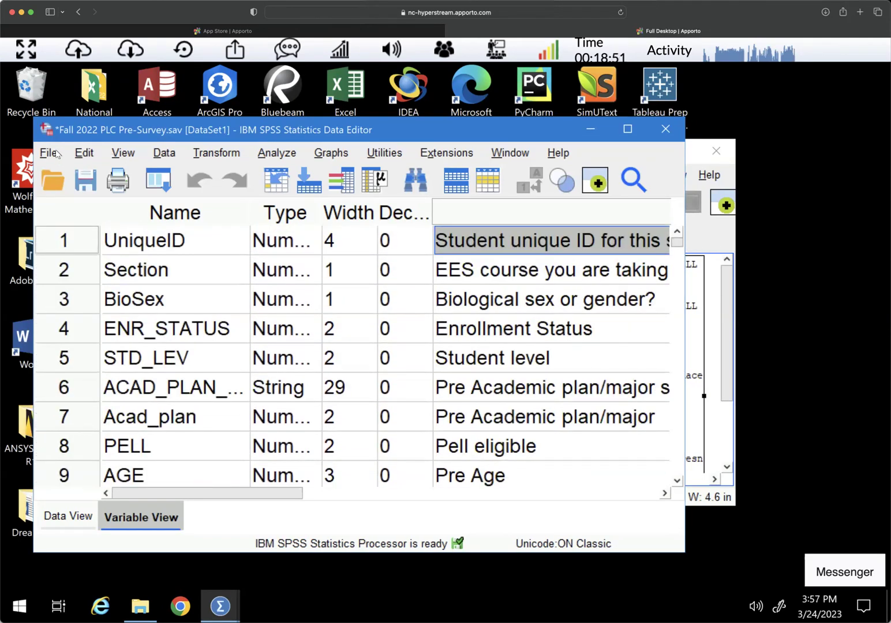
Save the merged dataset as 'Fall 2022 PLC Pre-Post Survey.sav' and minimize the Output Viewer
{"action": "left_click", "coordinate": [49, 153]}
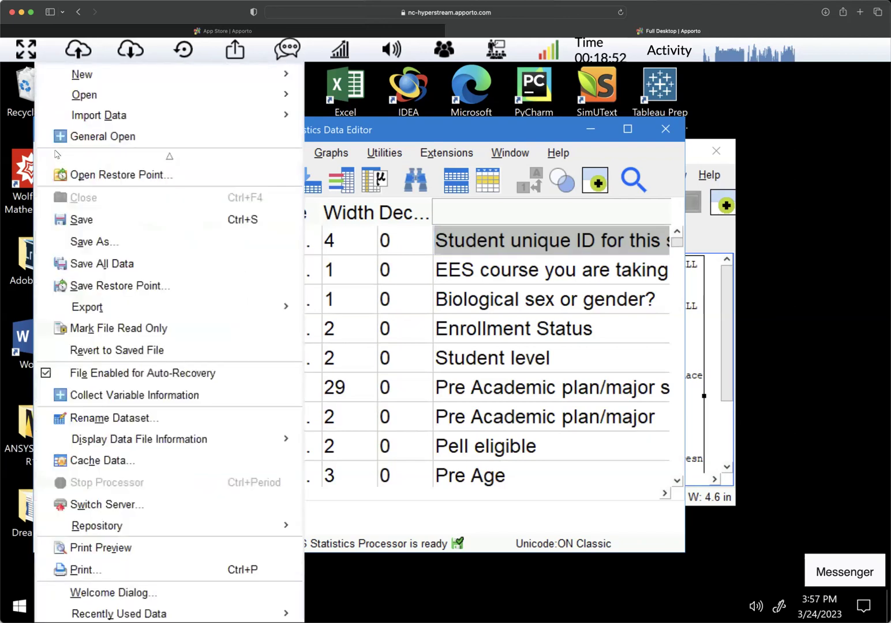
{"action": "left_click", "coordinate": [108, 244]}
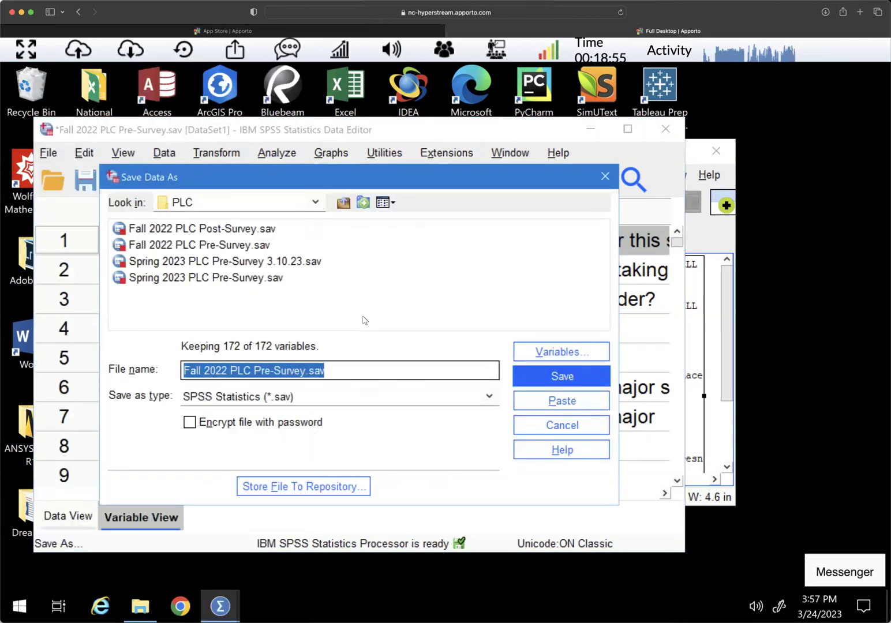
{"action": "left_click", "coordinate": [305, 370]}
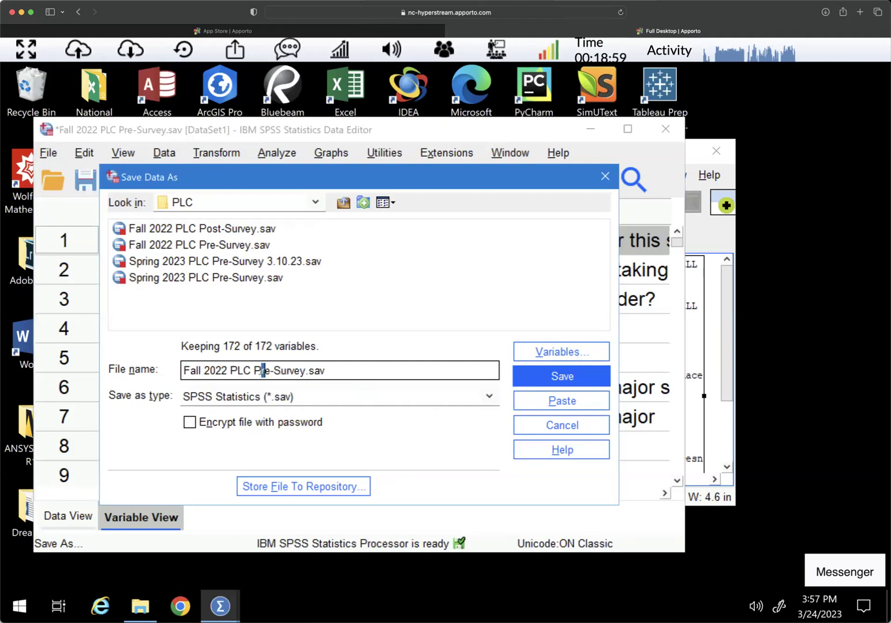
{"action": "left_click_drag", "start_coordinate": [261, 369], "coordinate": [274, 369]}
{"action": "left_click", "coordinate": [274, 370]}
{"action": "type", "text": "Post"}
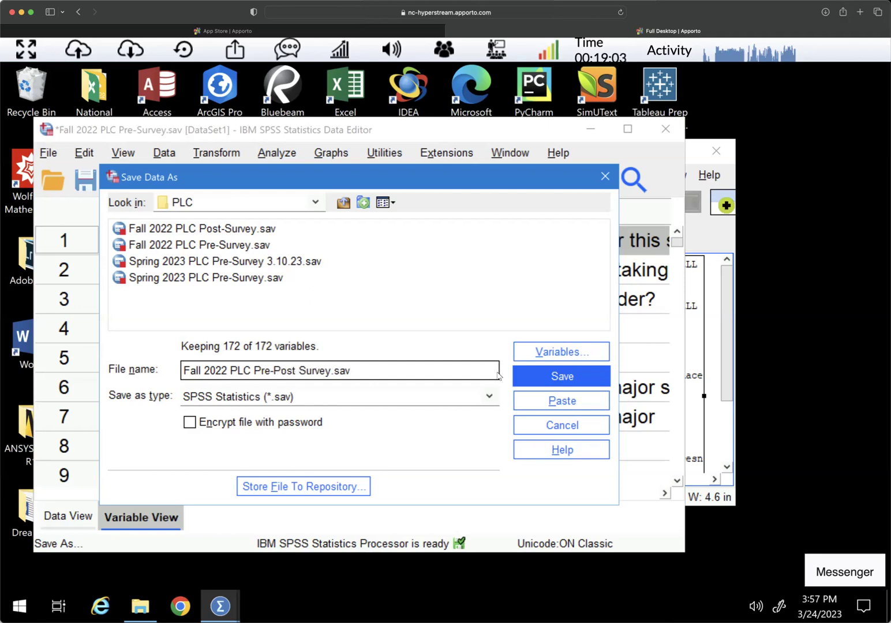
{"action": "left_click", "coordinate": [560, 375]}
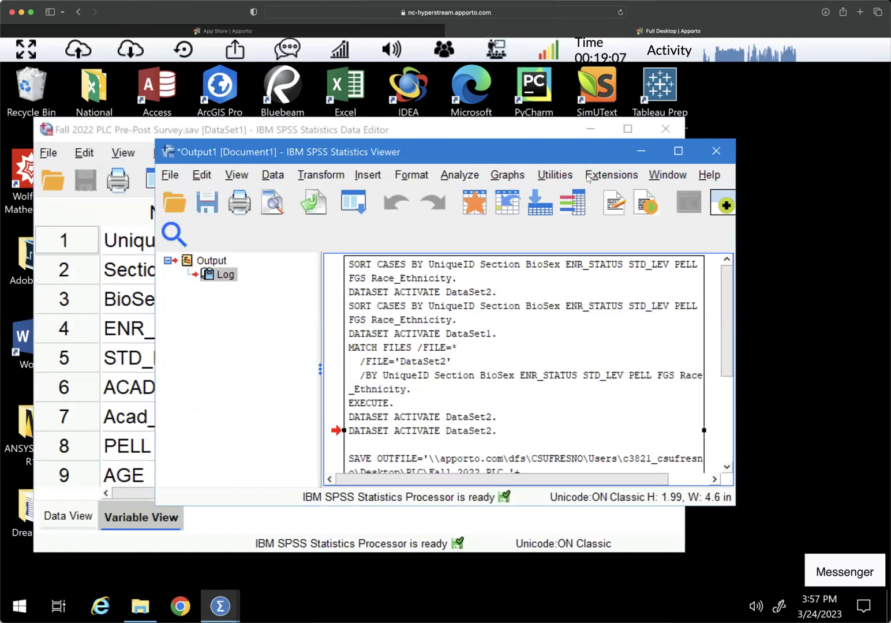
{"action": "left_click", "coordinate": [640, 151]}
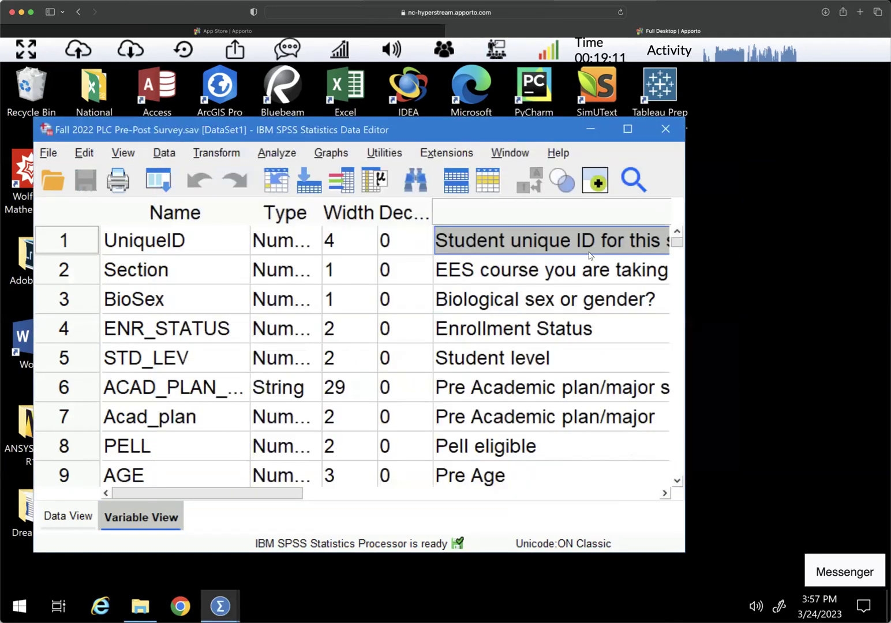